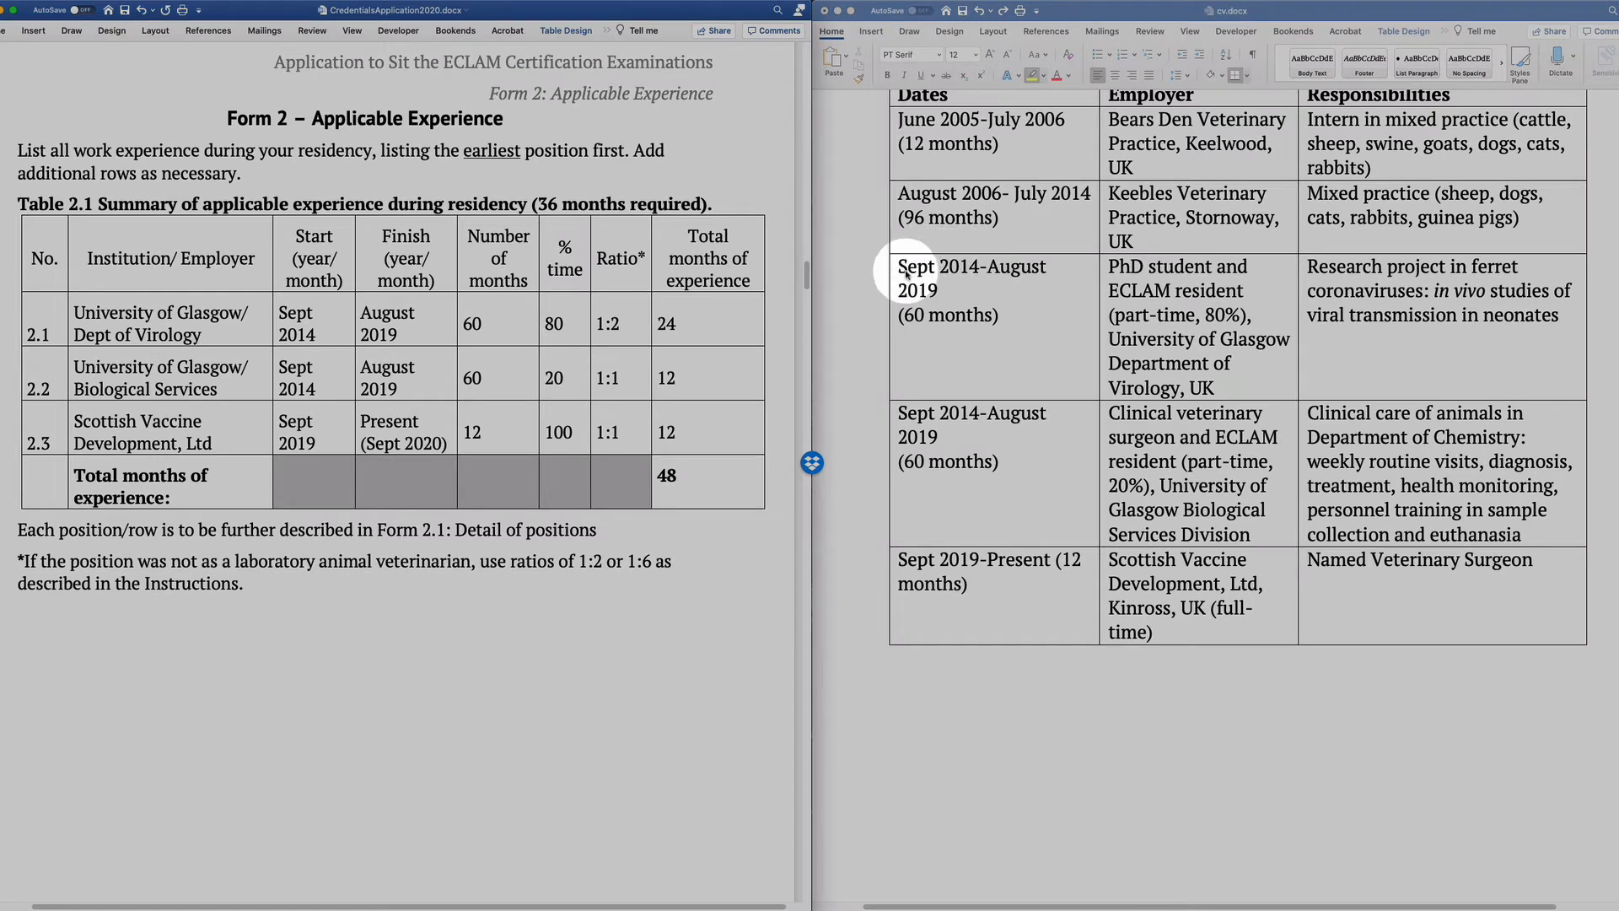
Step: Highlight the PhD student position's dates in yellow in the CV and select its employer details
{"action": "left_click", "coordinate": [900, 270]}
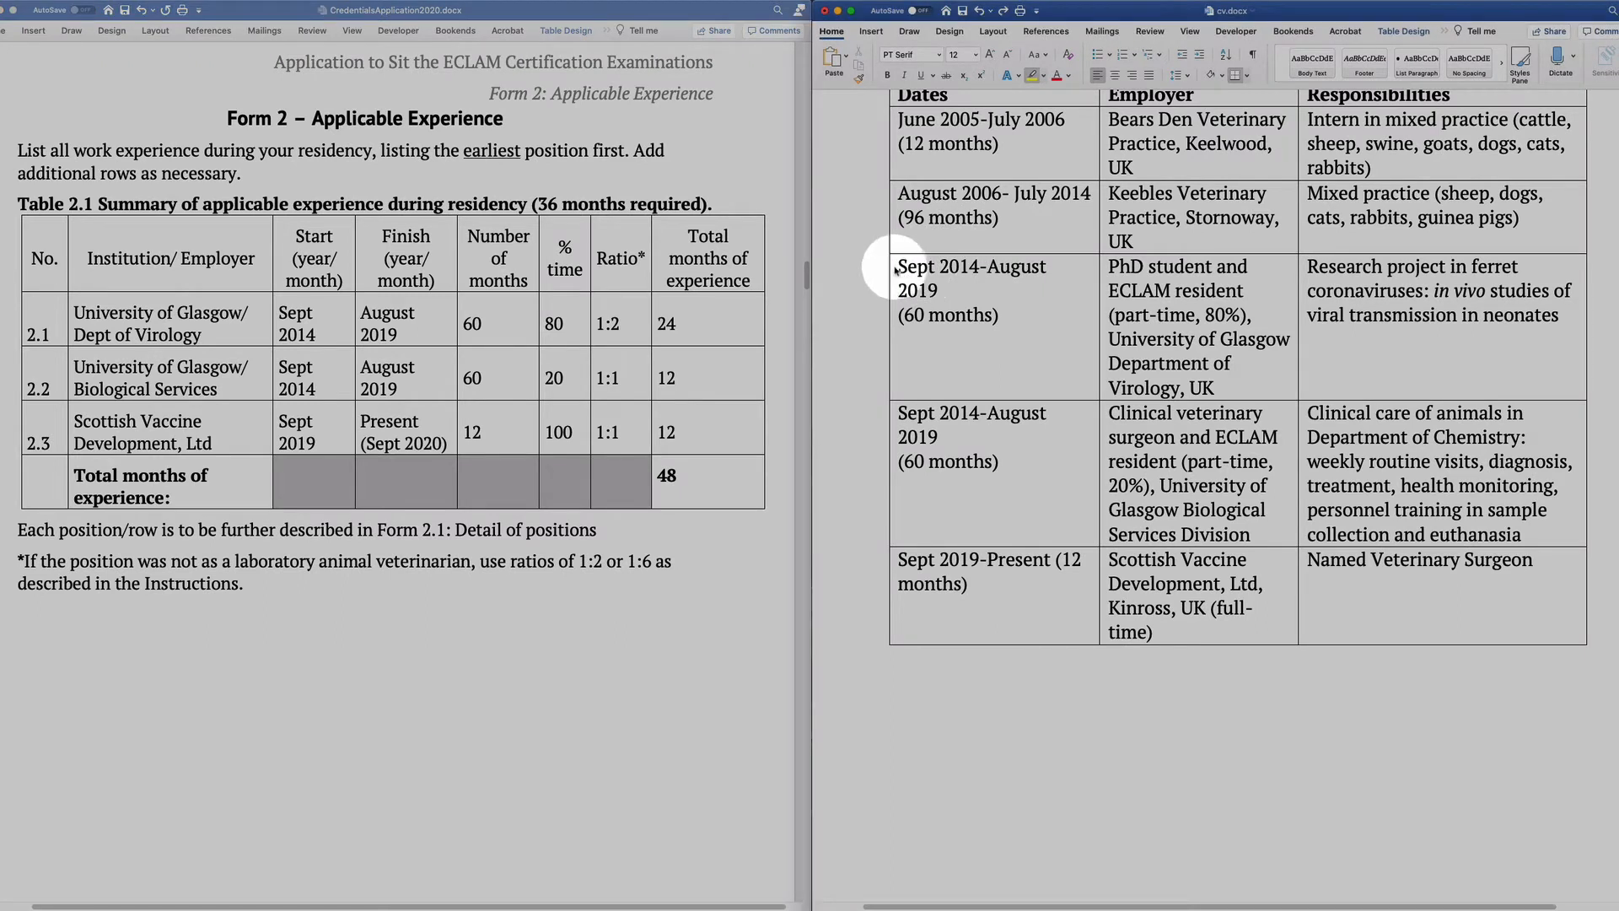
{"action": "left_click_drag", "start_coordinate": [896, 270], "coordinate": [999, 316]}
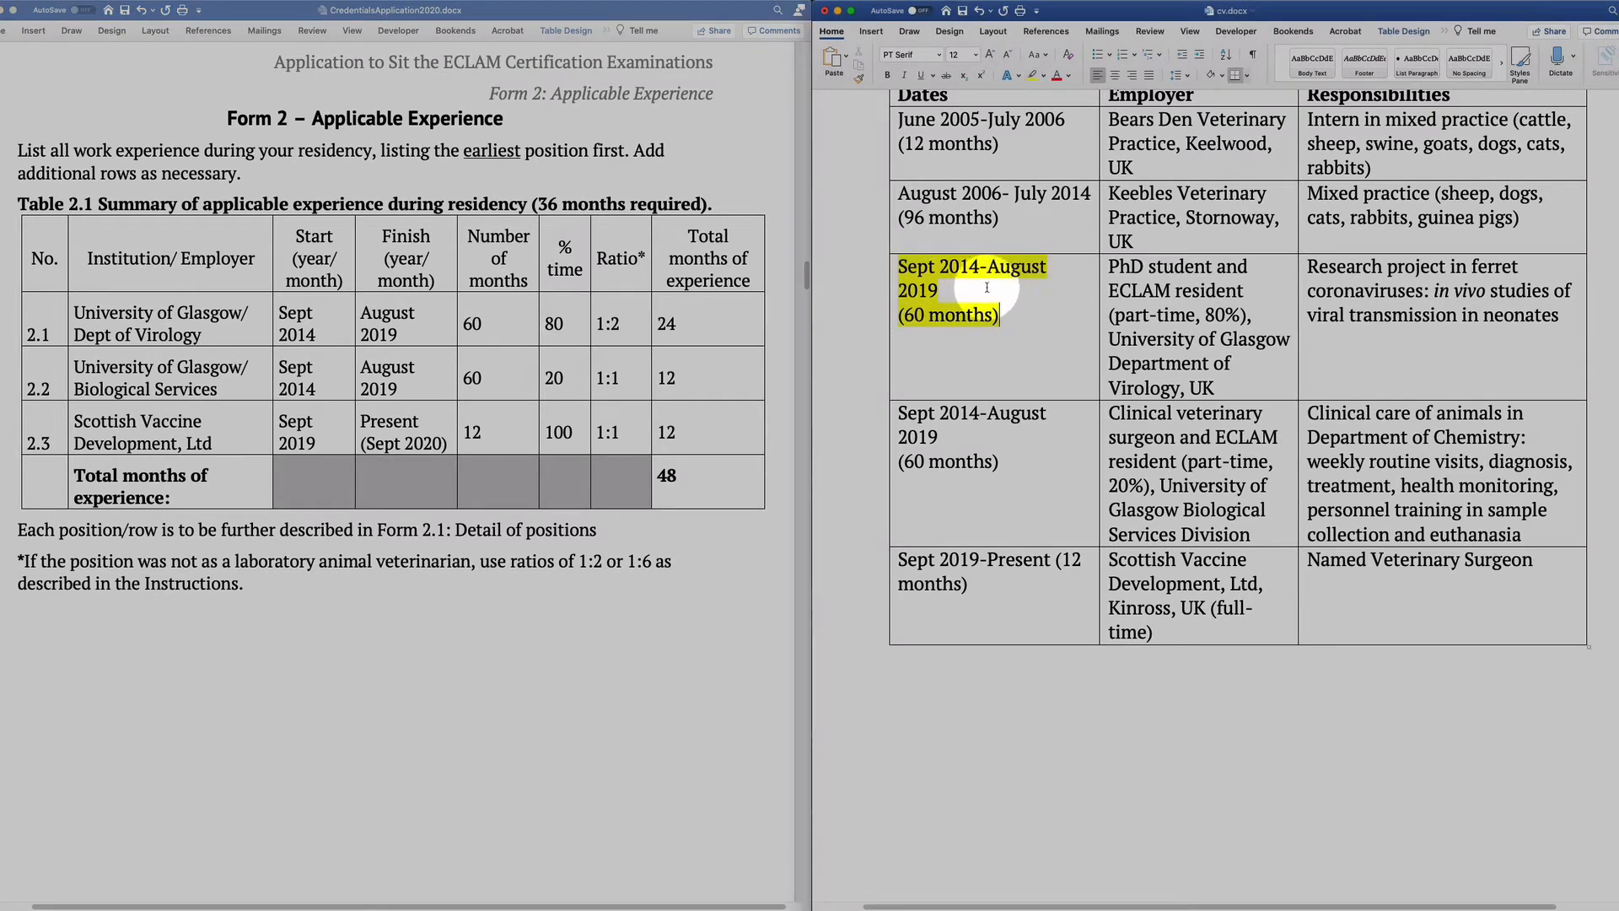
{"action": "left_click", "coordinate": [1107, 268]}
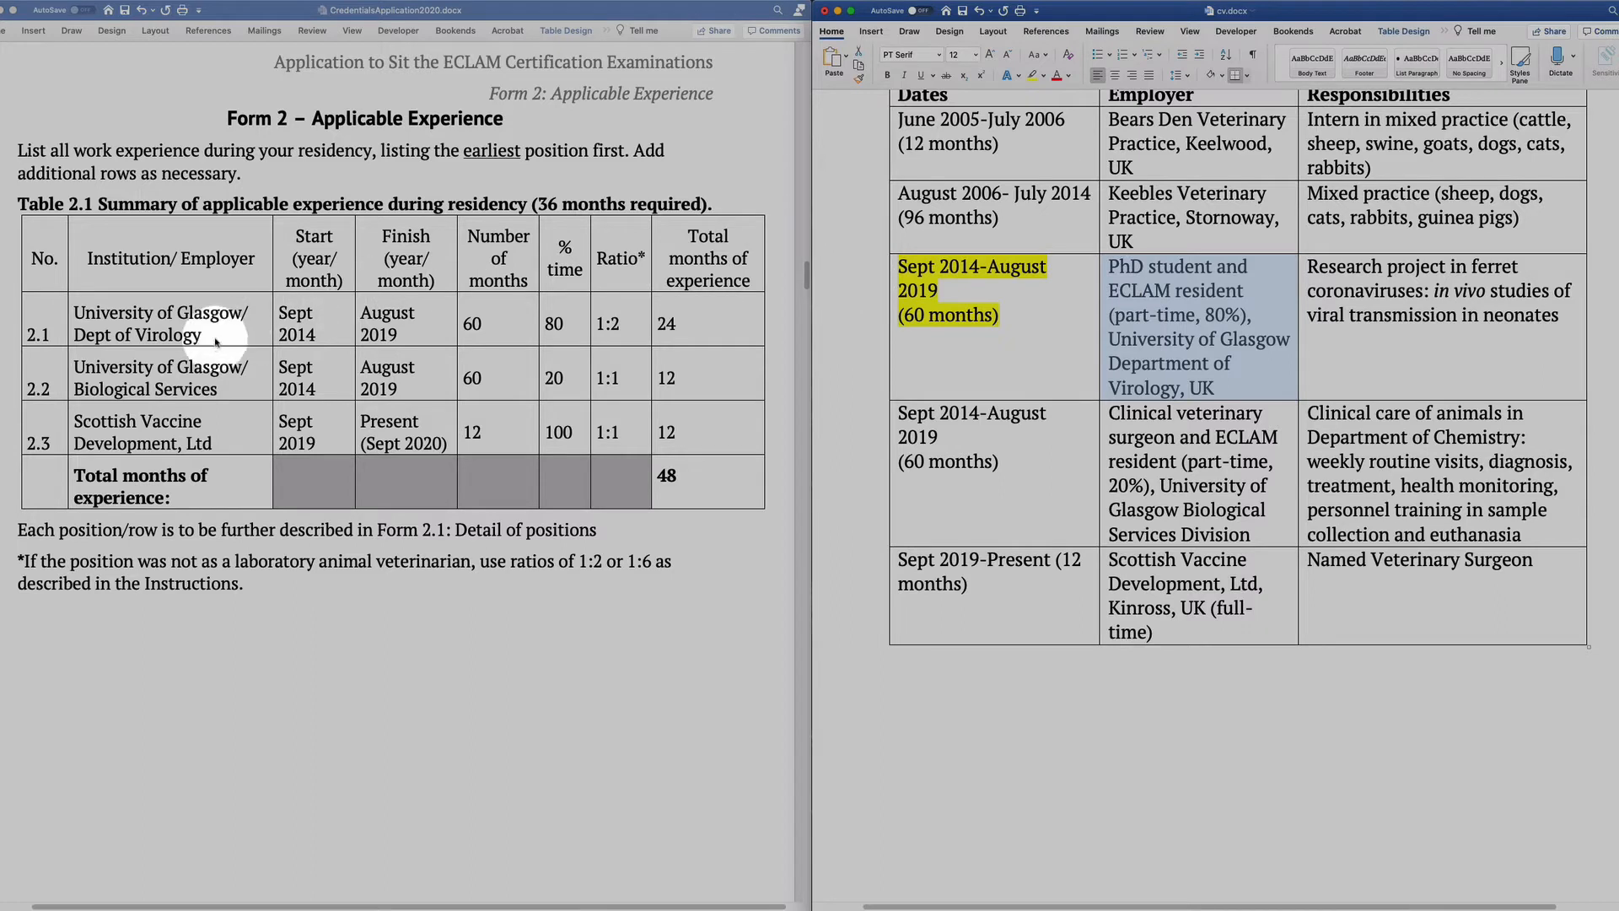
Step: Check row 2.1 of Table 2.1 in the credentials application, from employer and dates through ratio to total months of experience
{"action": "left_click", "coordinate": [127, 325]}
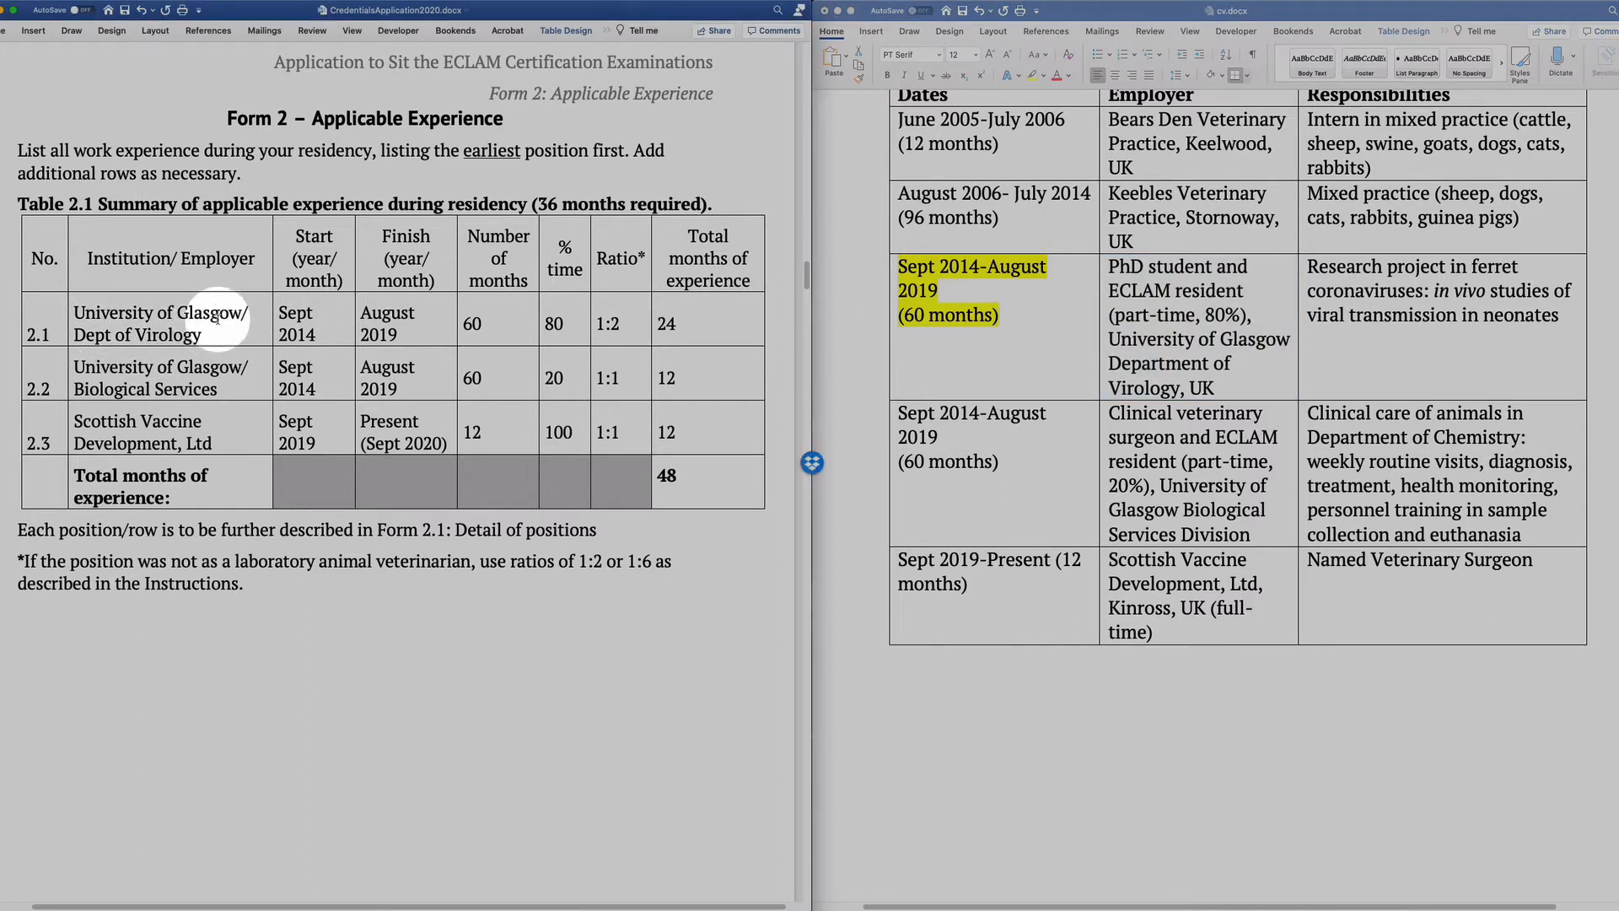
{"action": "left_click_drag", "start_coordinate": [281, 314], "coordinate": [392, 331]}
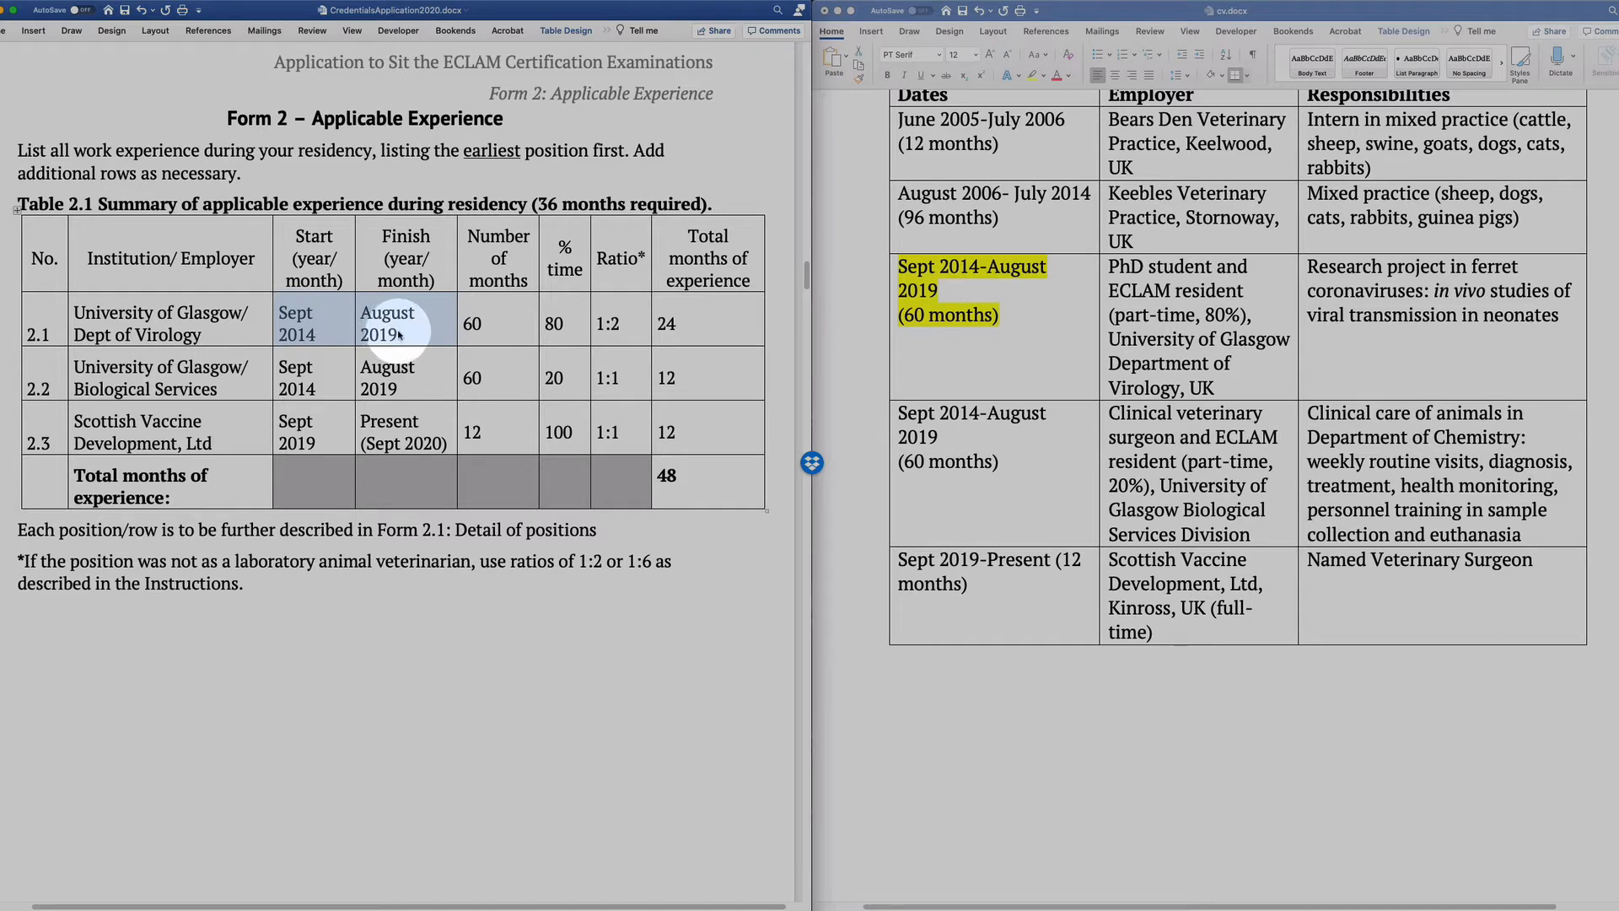
{"action": "left_click_drag", "start_coordinate": [462, 325], "coordinate": [625, 322]}
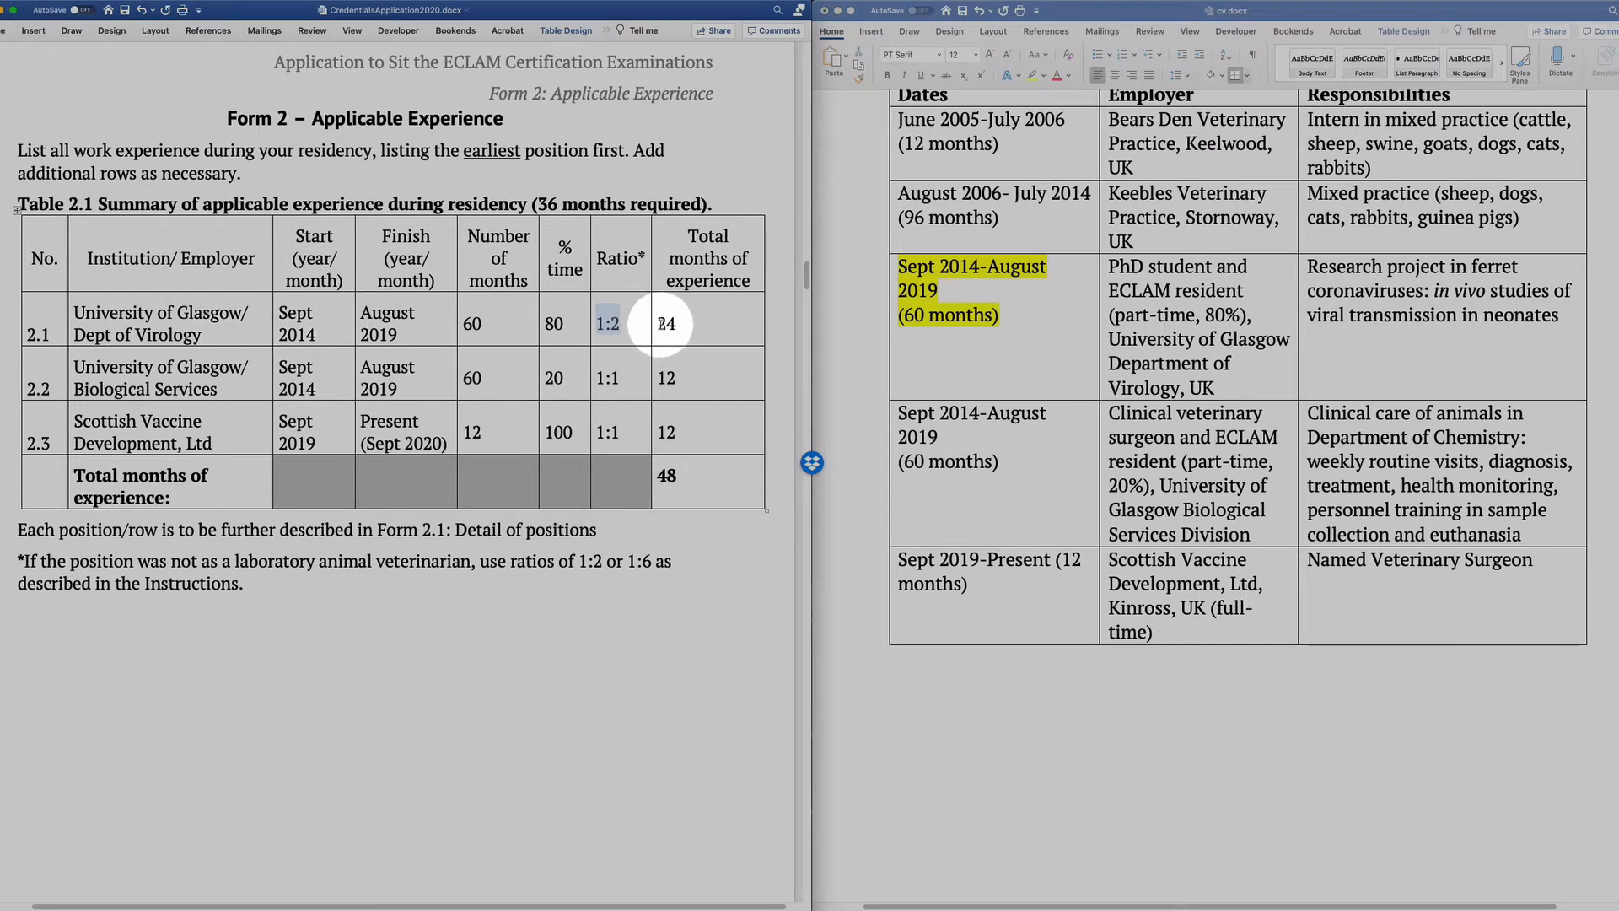
{"action": "left_click_drag", "start_coordinate": [660, 324], "coordinate": [666, 334]}
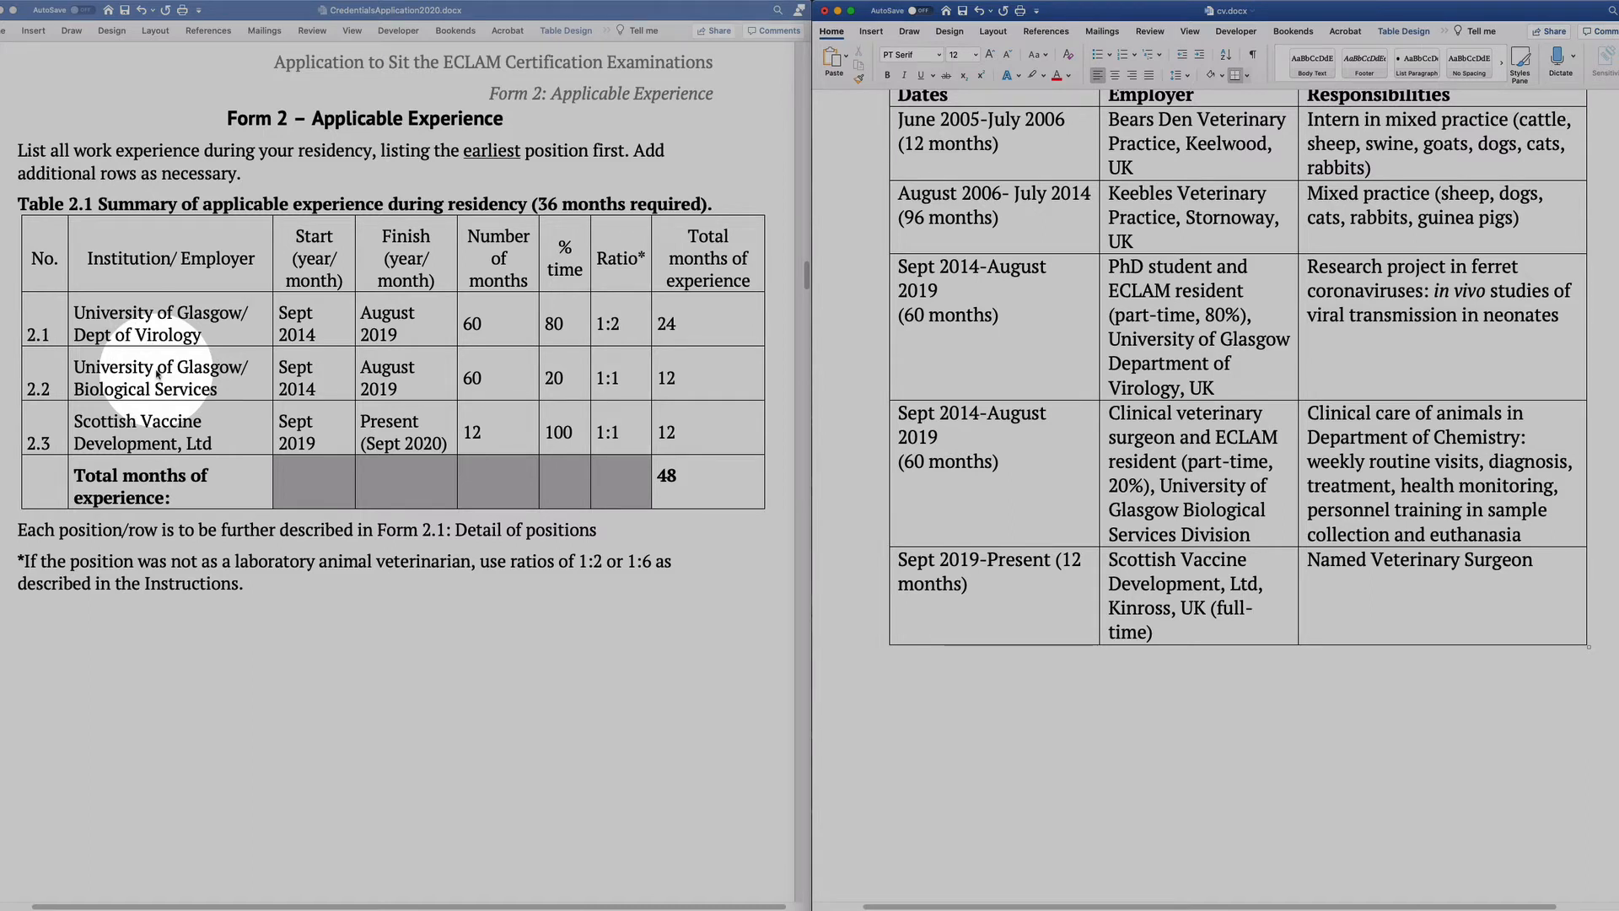
Step: Examine the dates and employer details of the part-time clinical veterinary surgeon position in the CV
{"action": "left_click", "coordinate": [930, 412]}
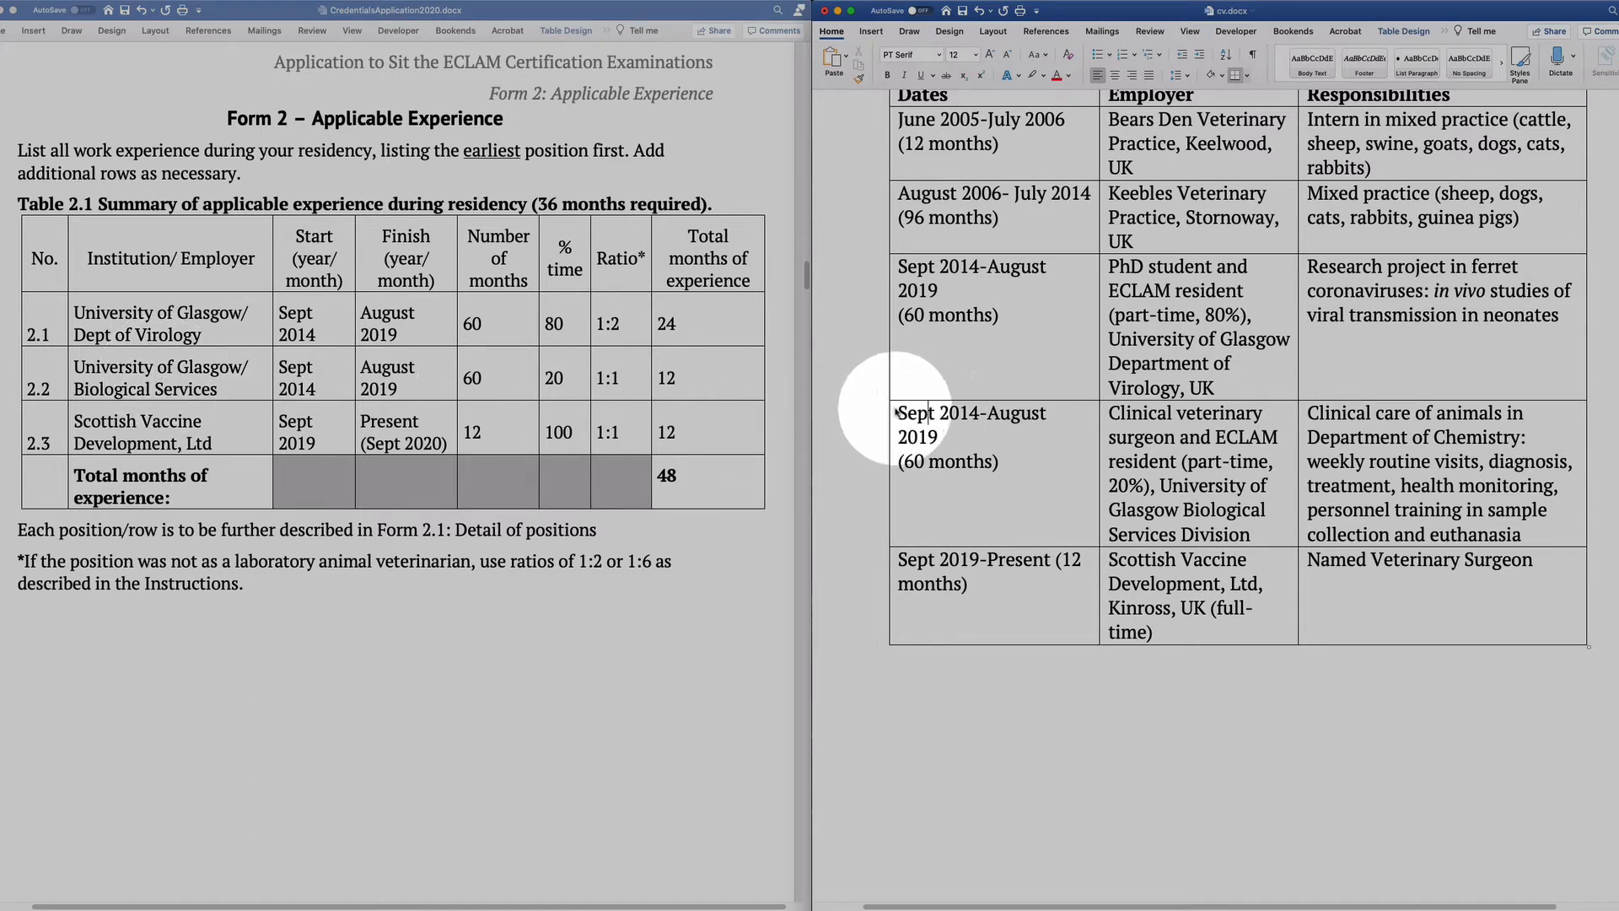
{"action": "left_click_drag", "start_coordinate": [899, 413], "coordinate": [950, 429]}
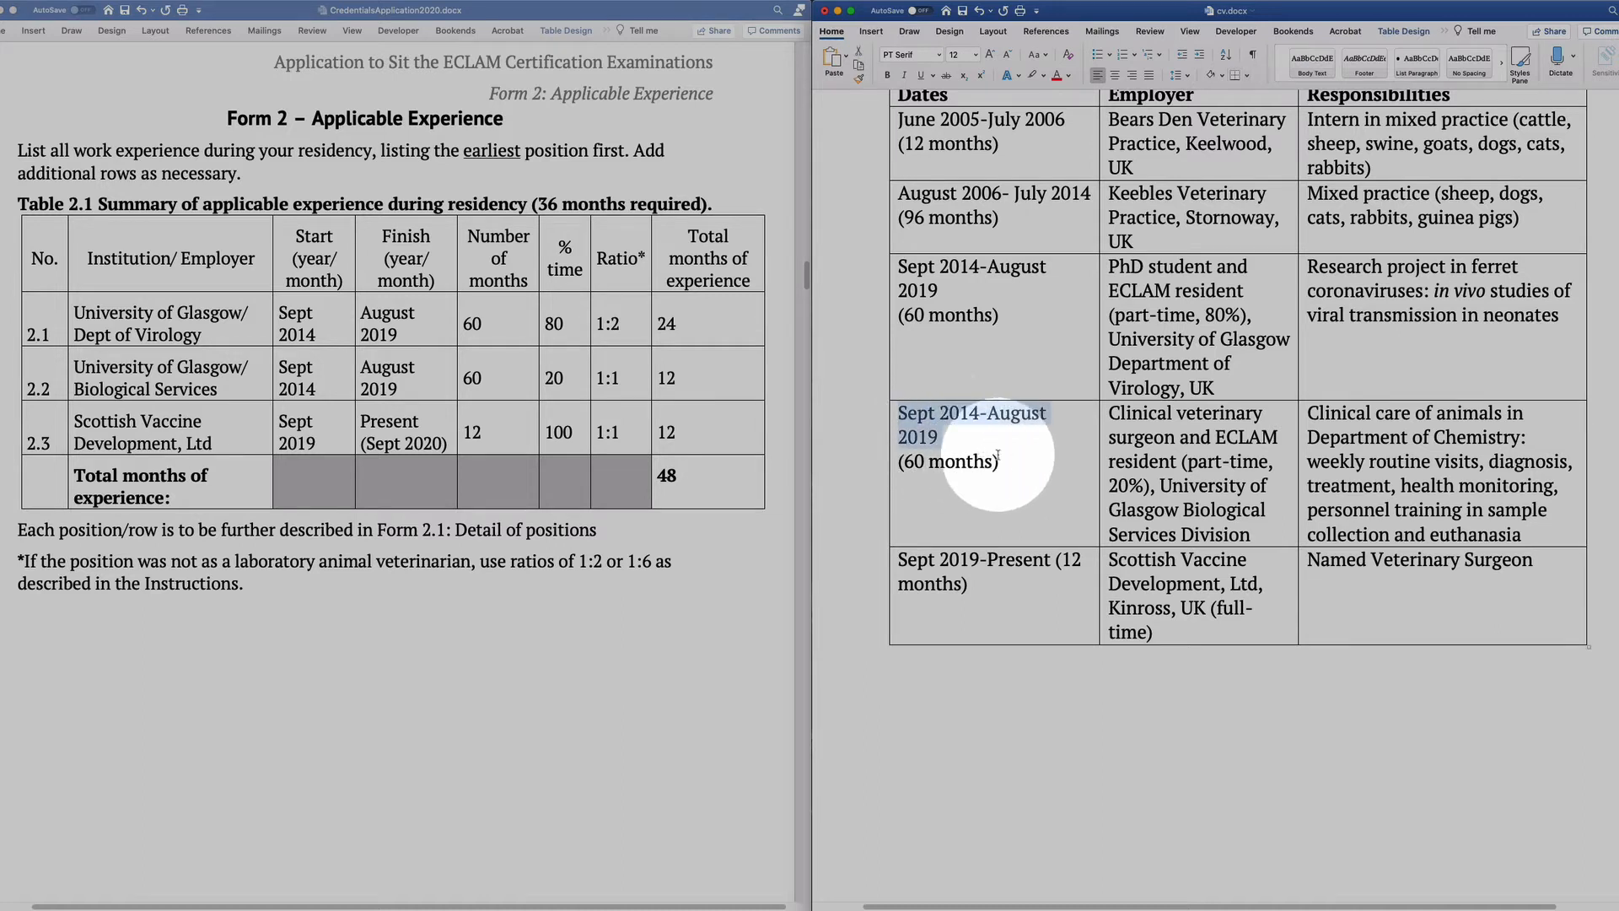
{"action": "left_click_drag", "start_coordinate": [1109, 414], "coordinate": [1173, 440]}
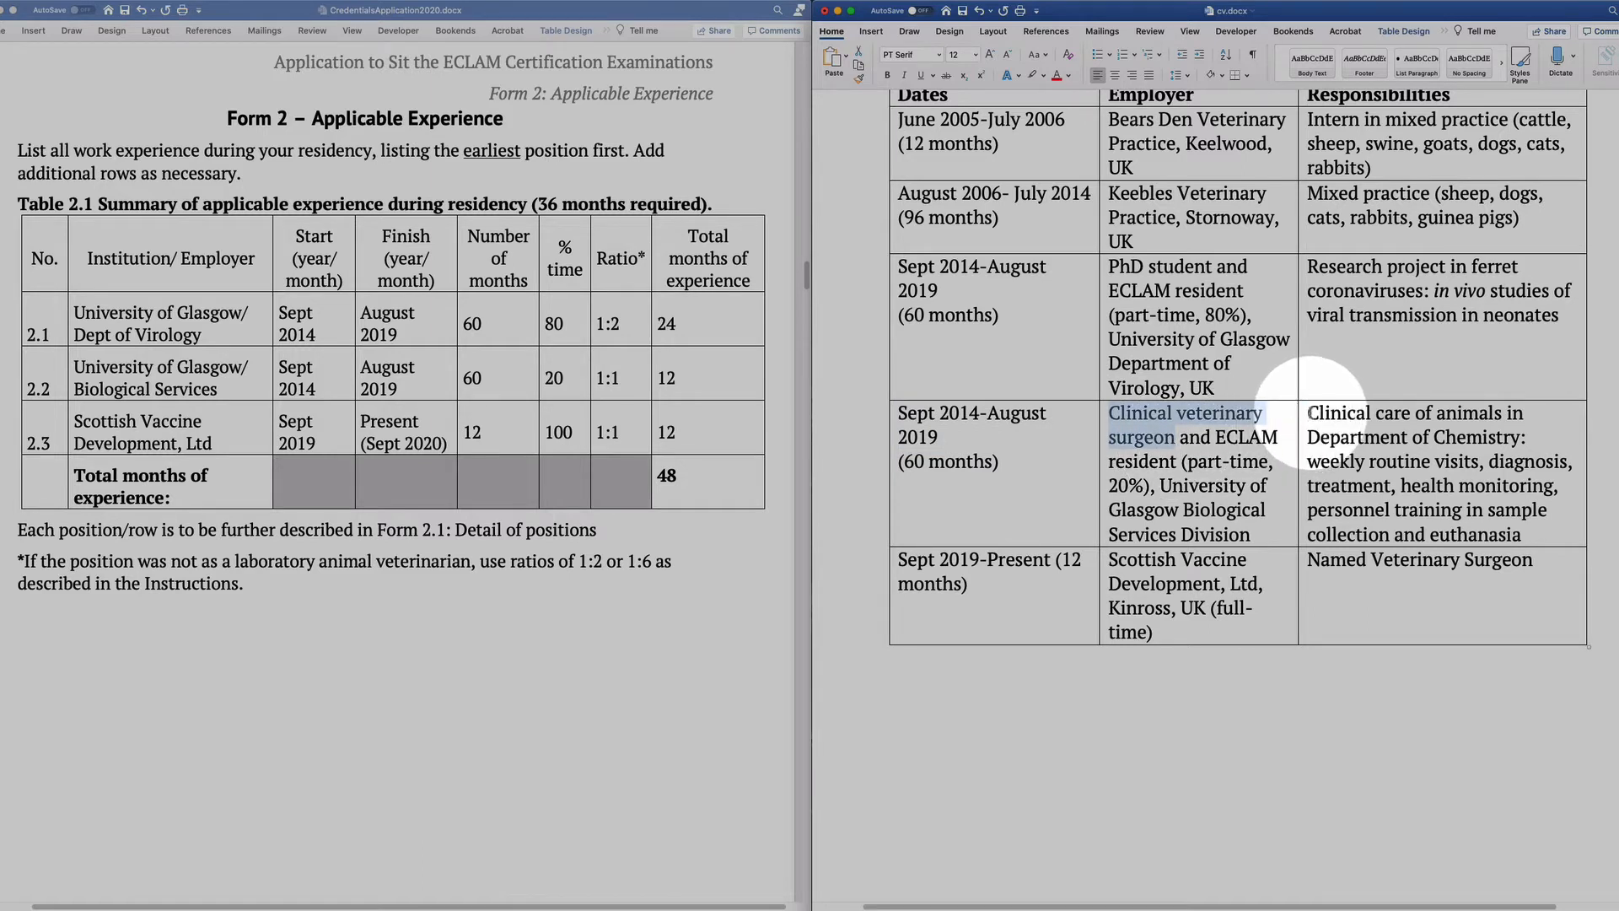
{"action": "left_click", "coordinate": [1105, 483]}
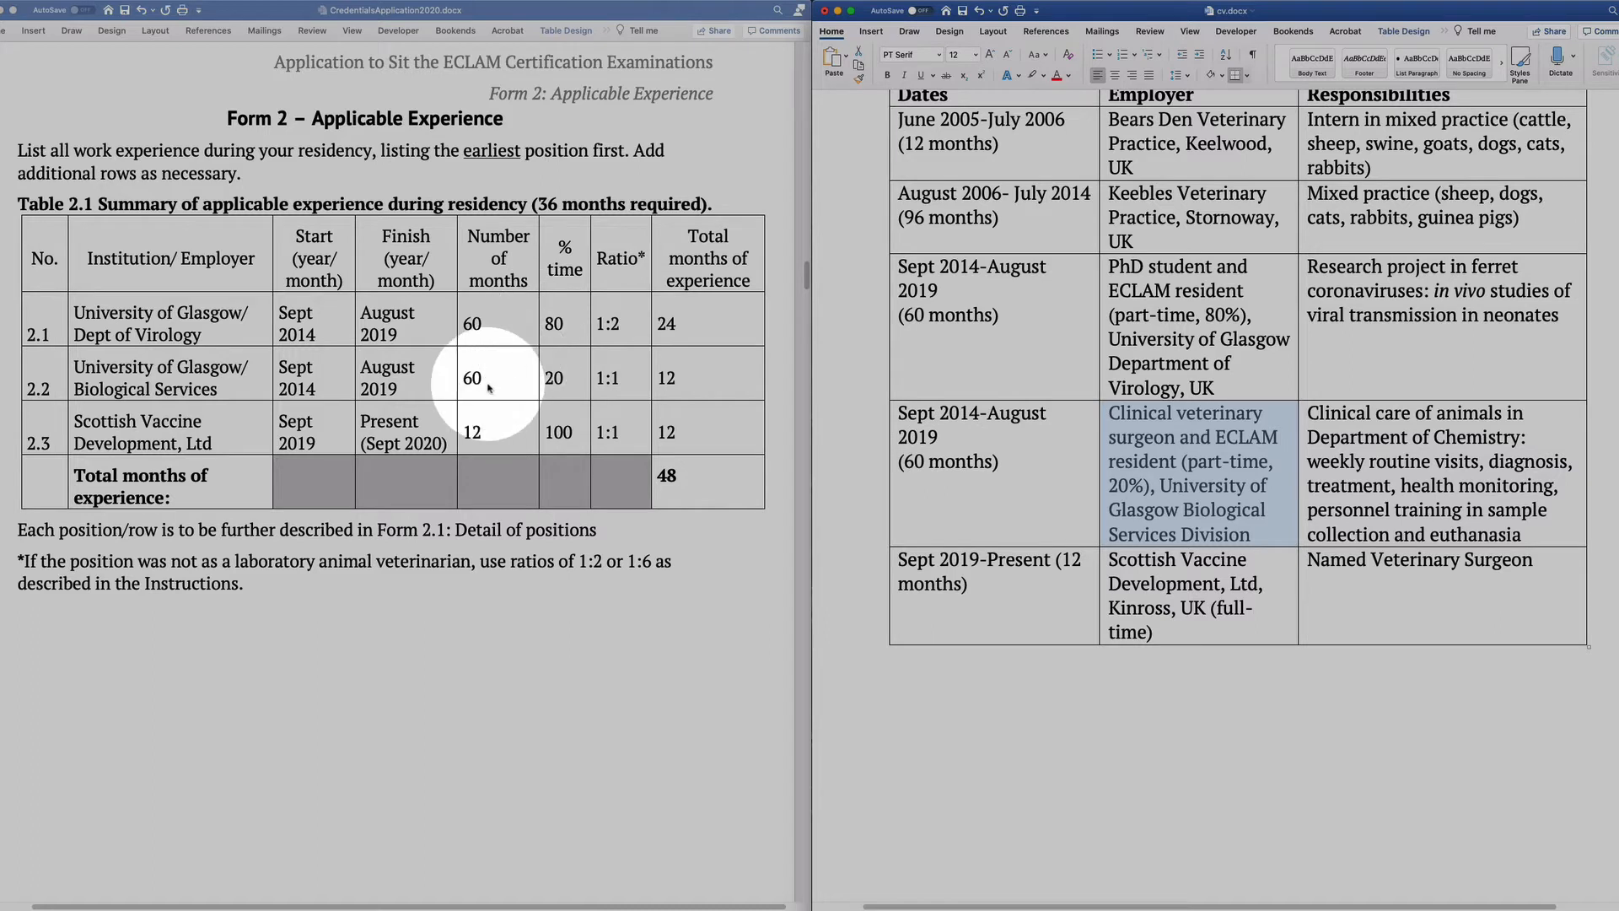
Step: Check row 2.2 of Table 2.1 for the number of months, percentage of time, ratio and total months
{"action": "left_click", "coordinate": [463, 352]}
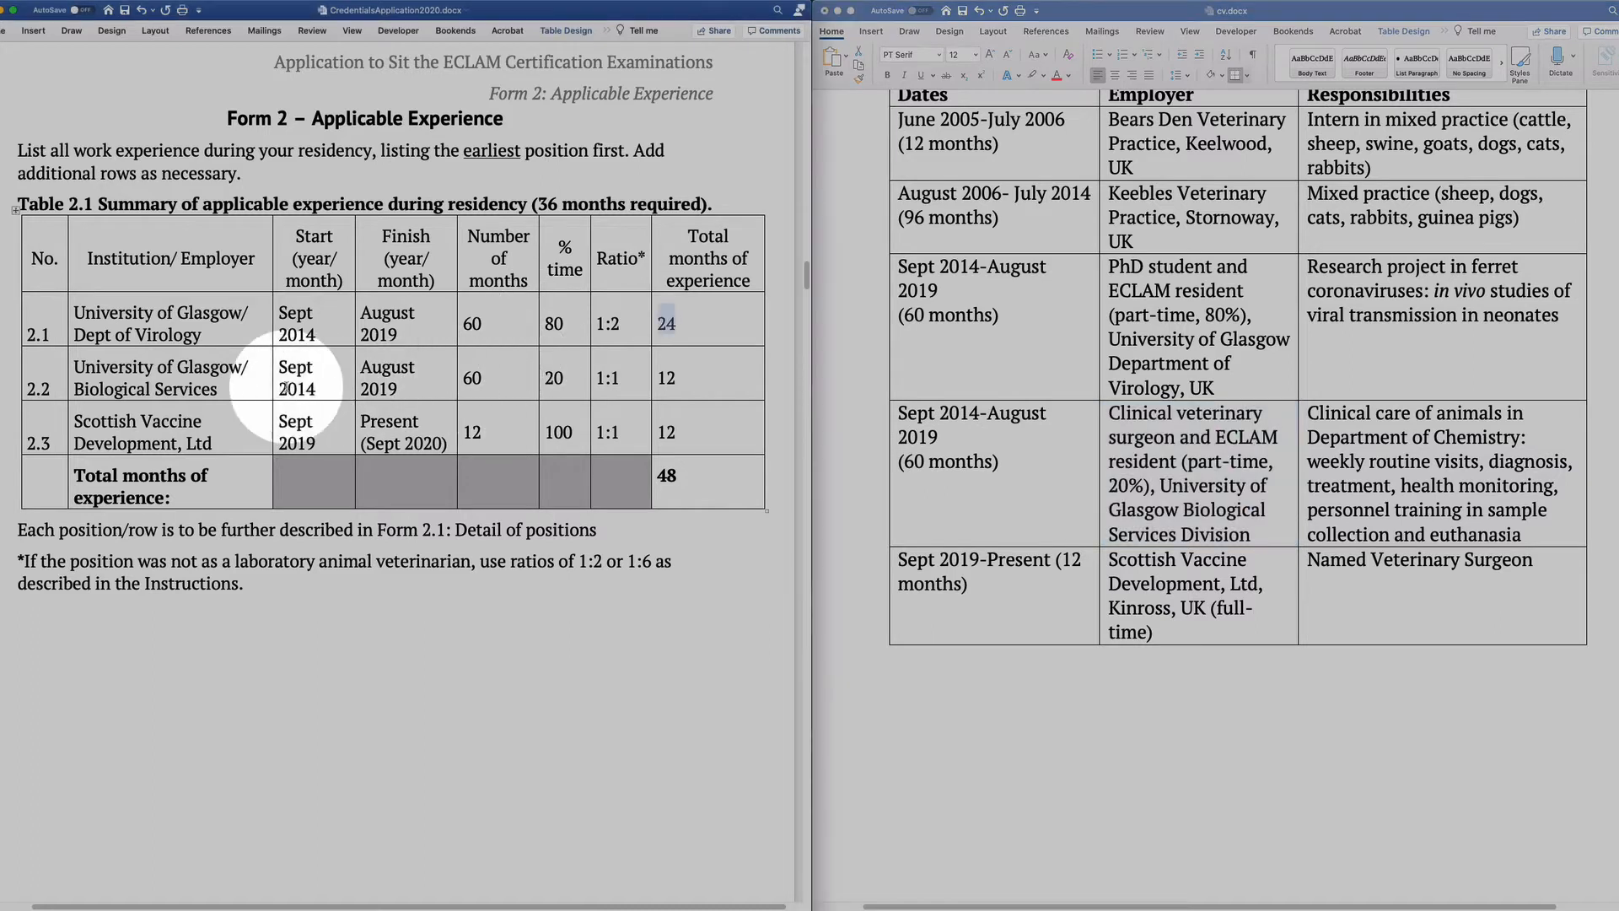
{"action": "double_click", "coordinate": [473, 378]}
{"action": "double_click", "coordinate": [550, 378]}
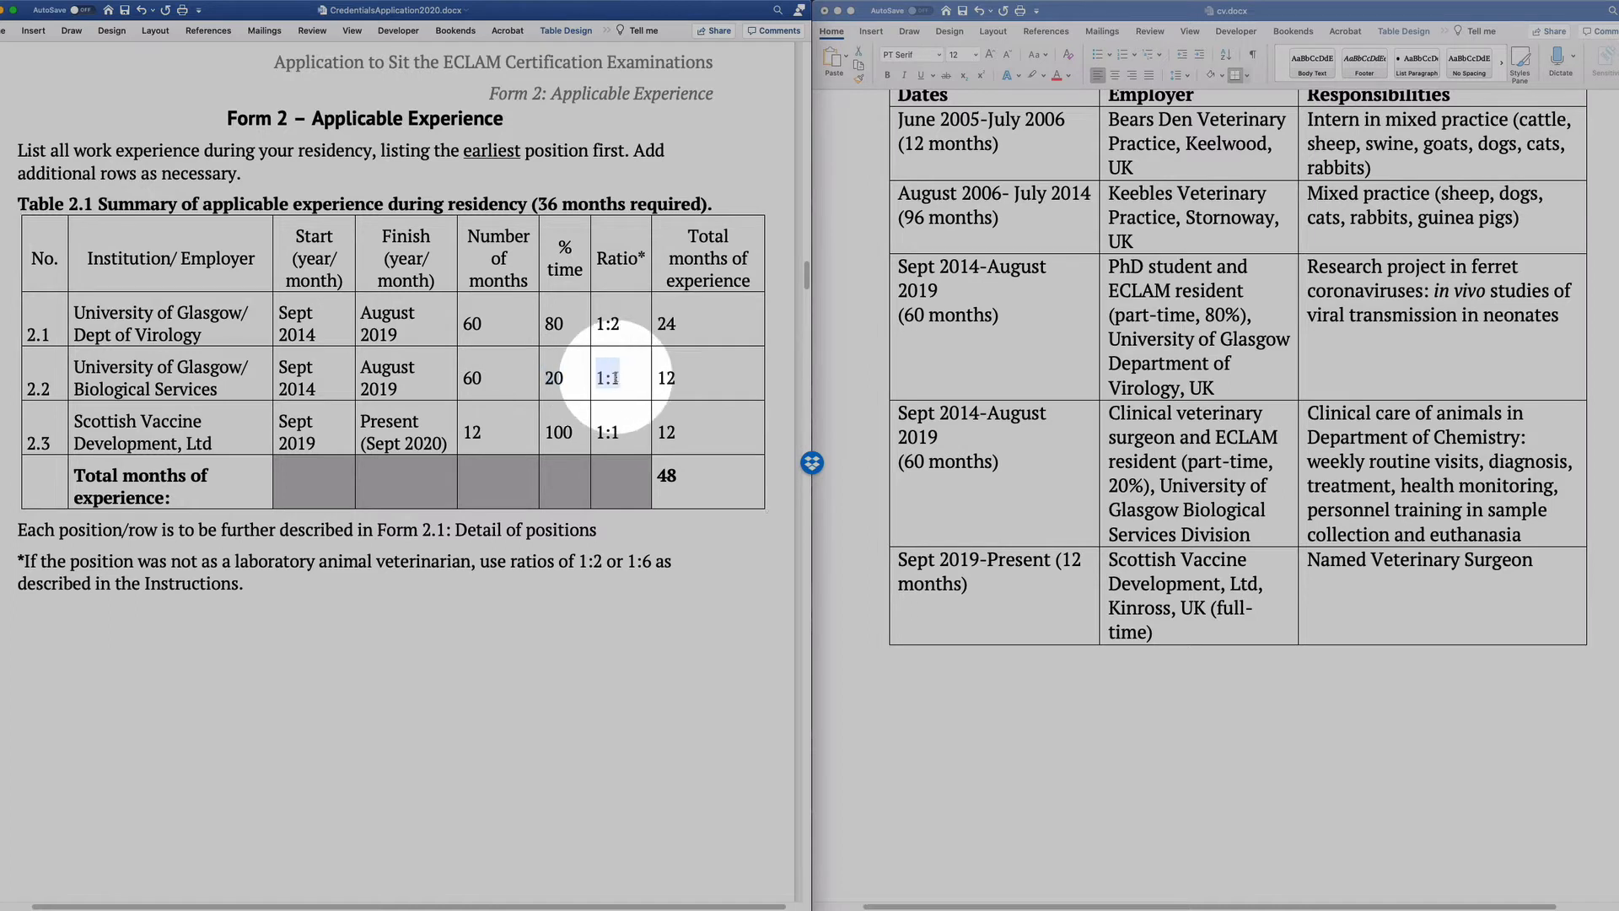
{"action": "left_click", "coordinate": [660, 378]}
{"action": "double_click", "coordinate": [666, 377]}
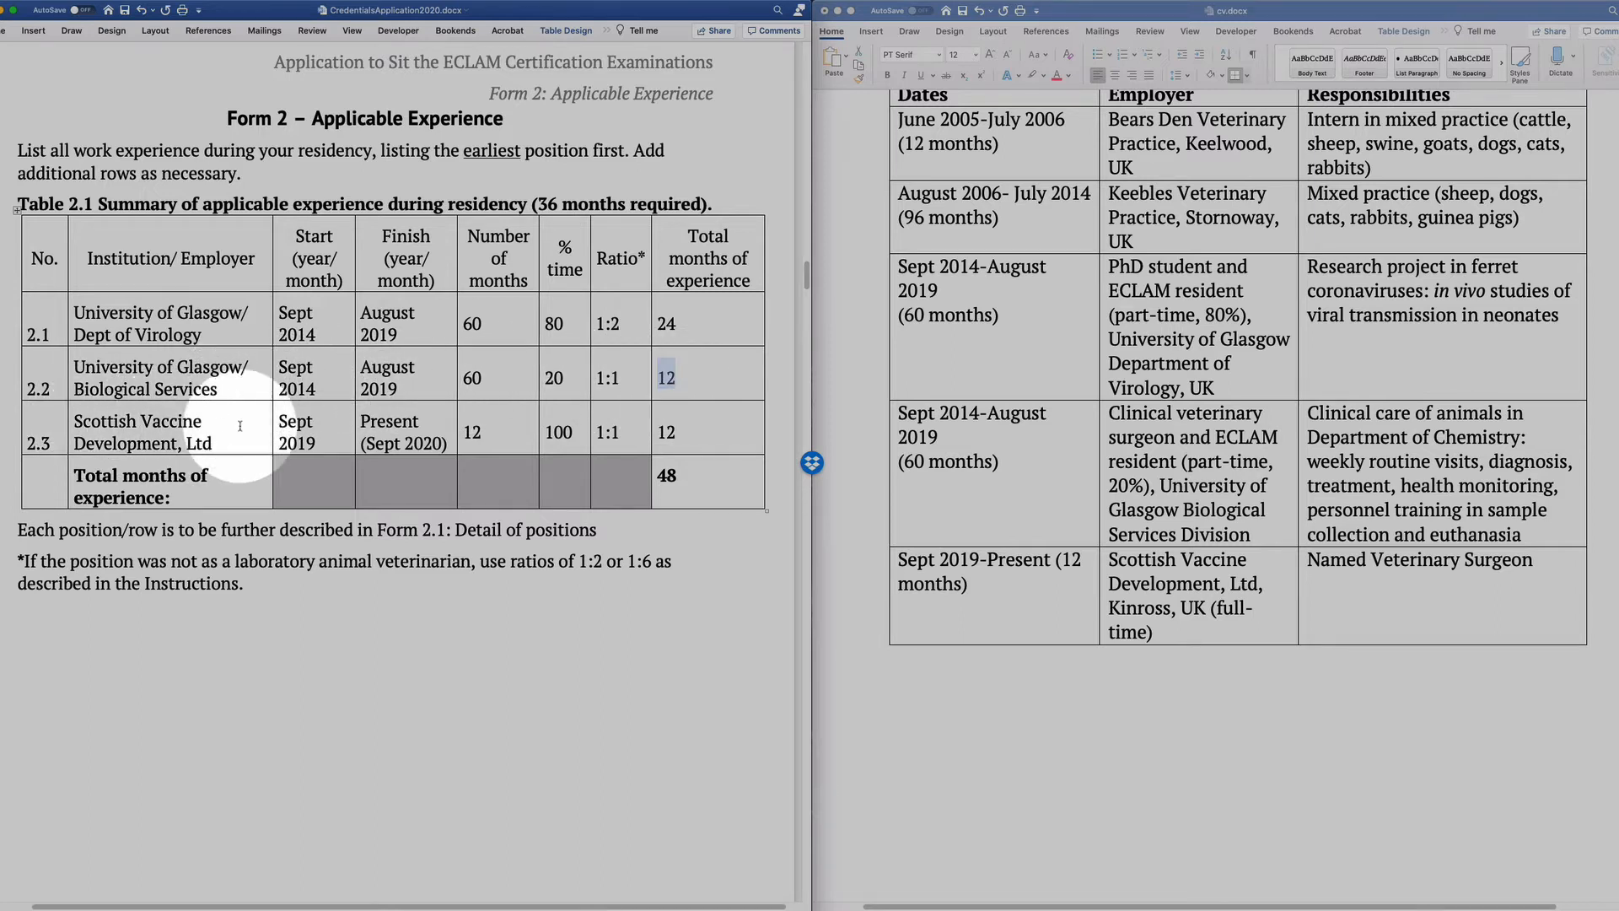
Step: Check the dates, months, ratio and total in row 2.3 of Table 2.1, along with the overall months of experience
{"action": "left_click_drag", "start_coordinate": [281, 421], "coordinate": [317, 441]}
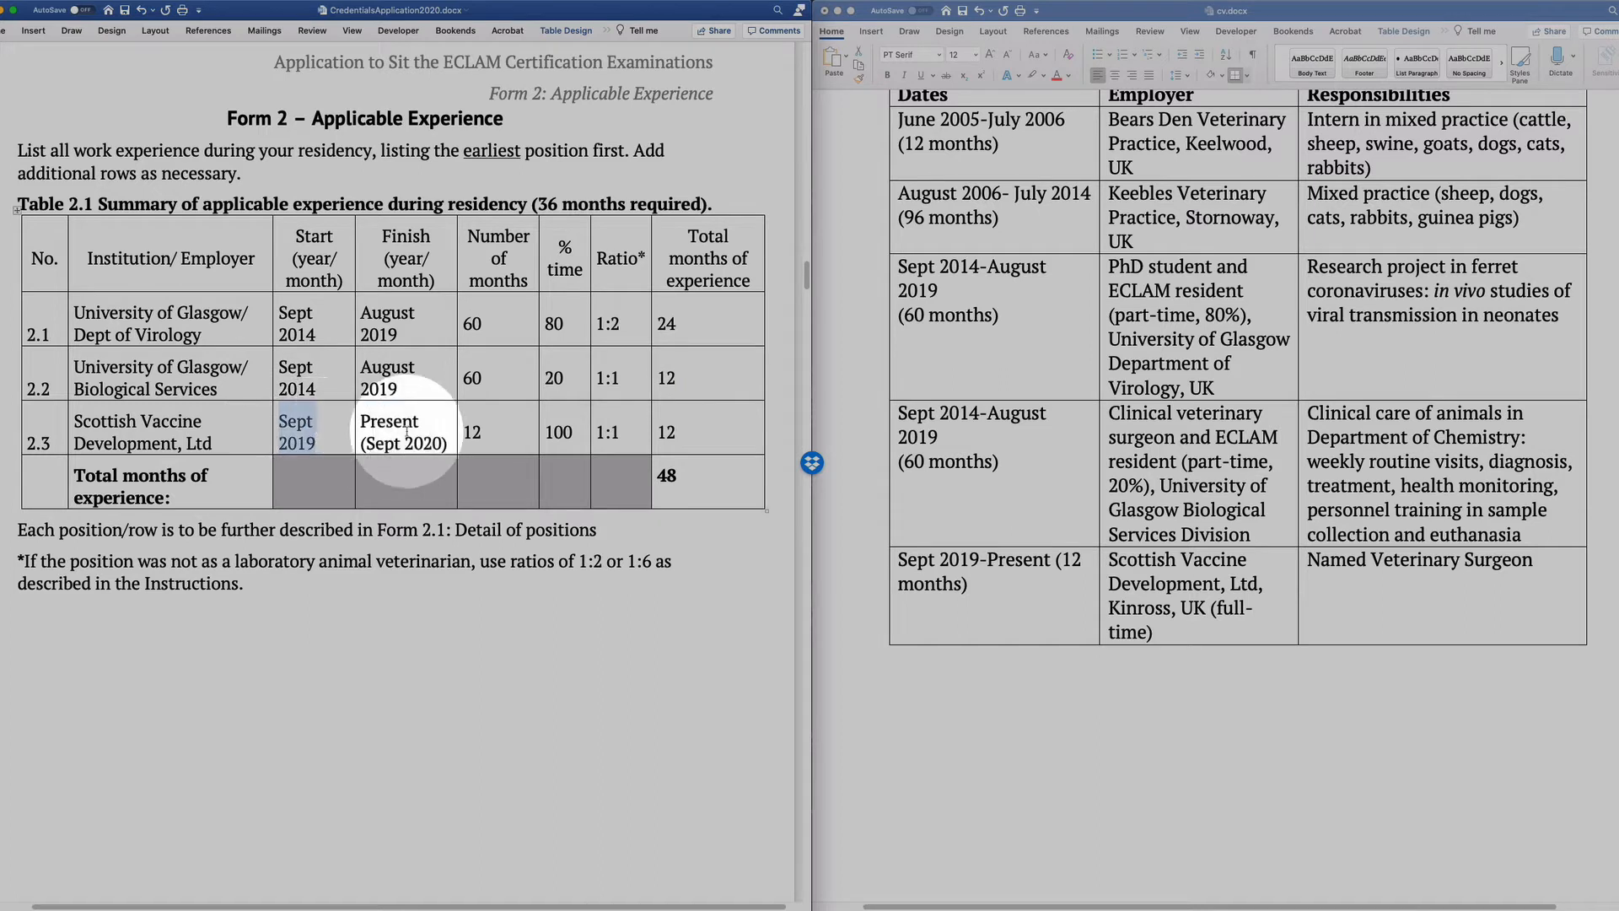
{"action": "double_click", "coordinate": [469, 431]}
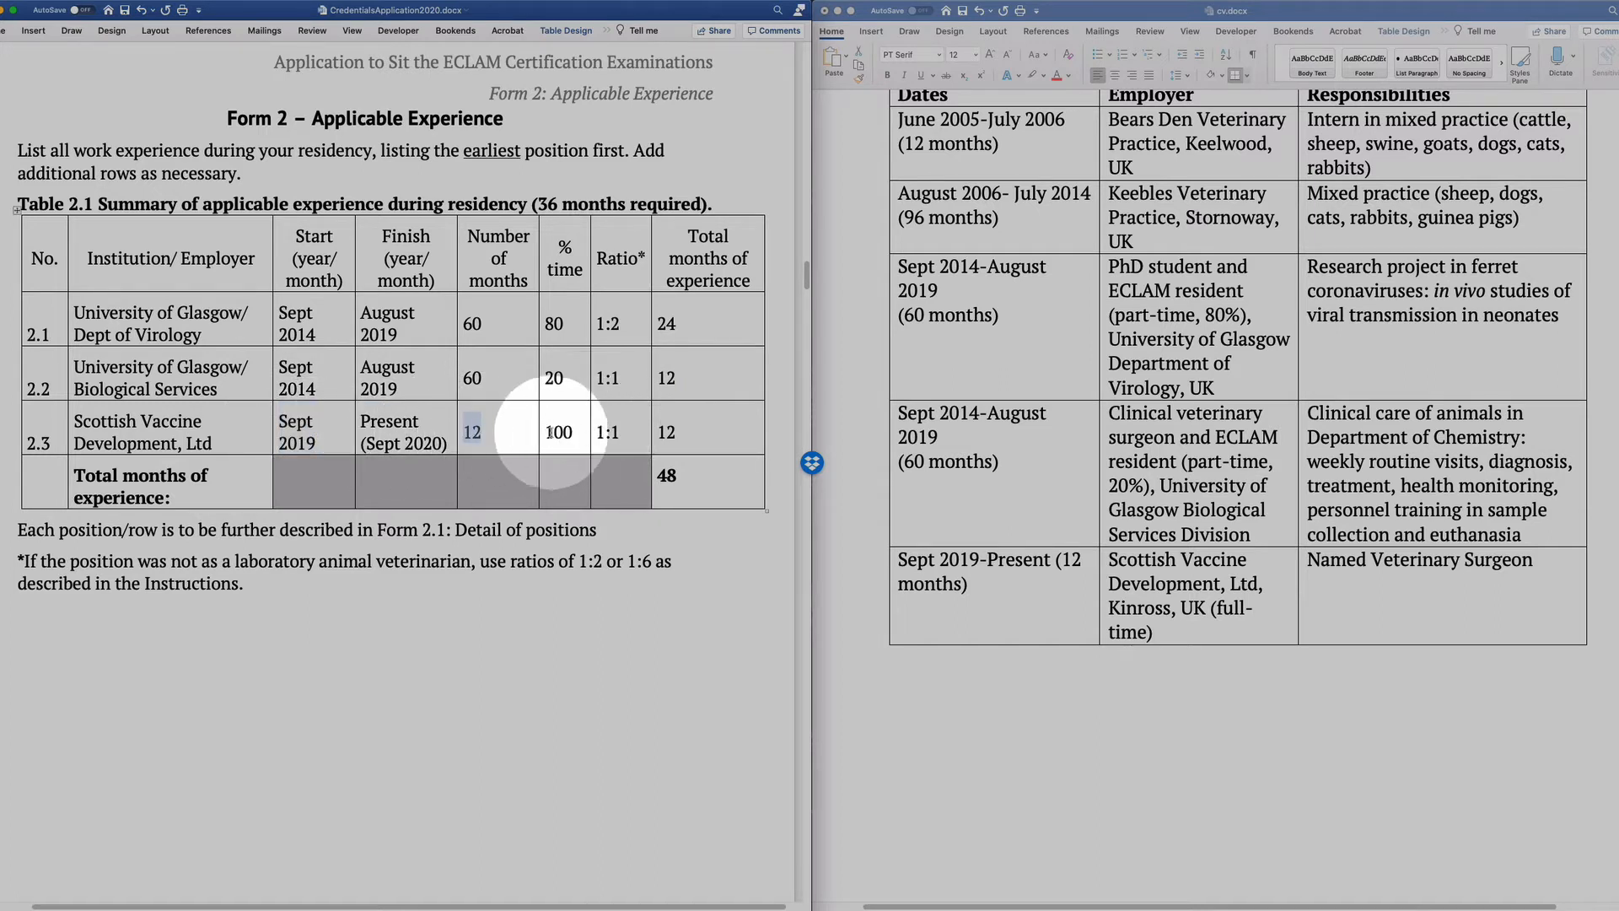
{"action": "left_click_drag", "start_coordinate": [598, 432], "coordinate": [615, 431]}
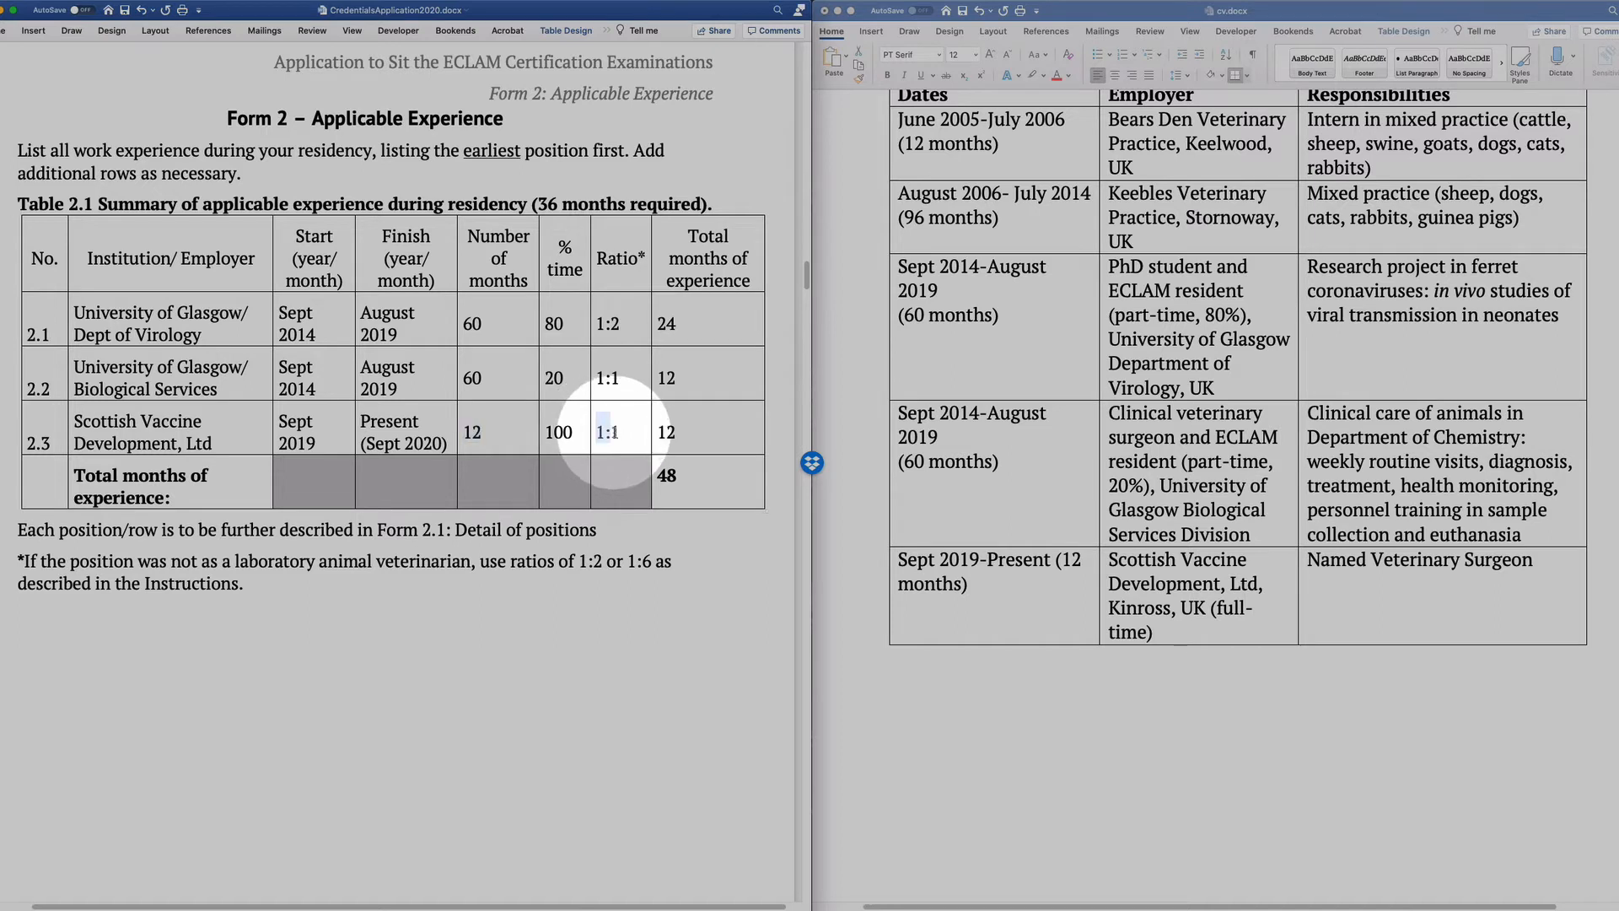
{"action": "double_click", "coordinate": [668, 432]}
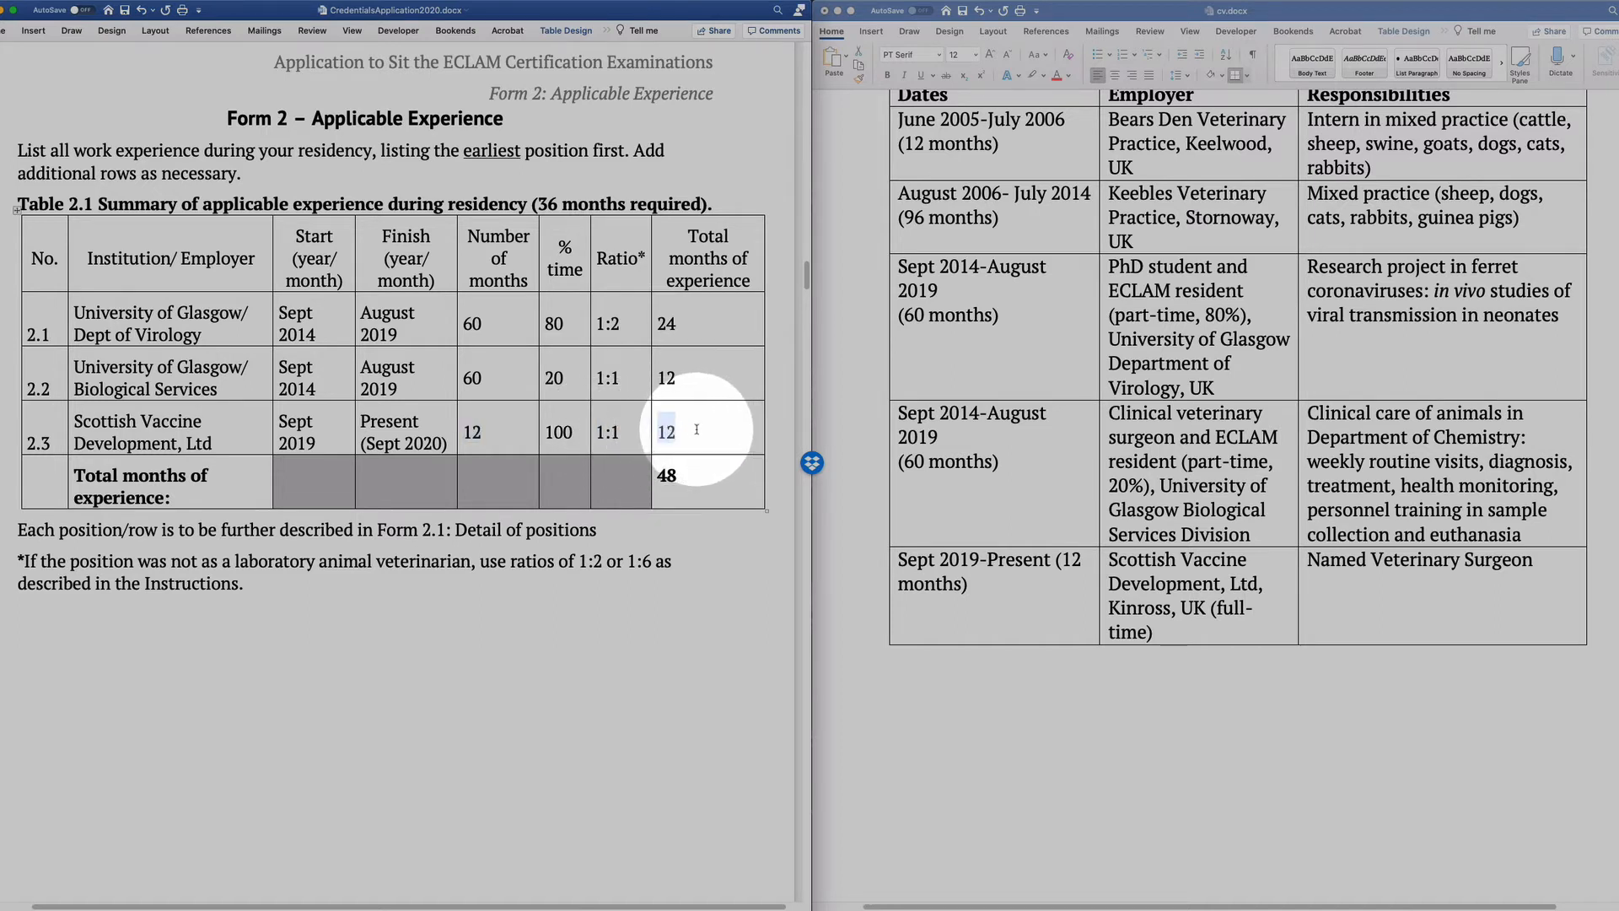
{"action": "left_click_drag", "start_coordinate": [680, 474], "coordinate": [664, 475]}
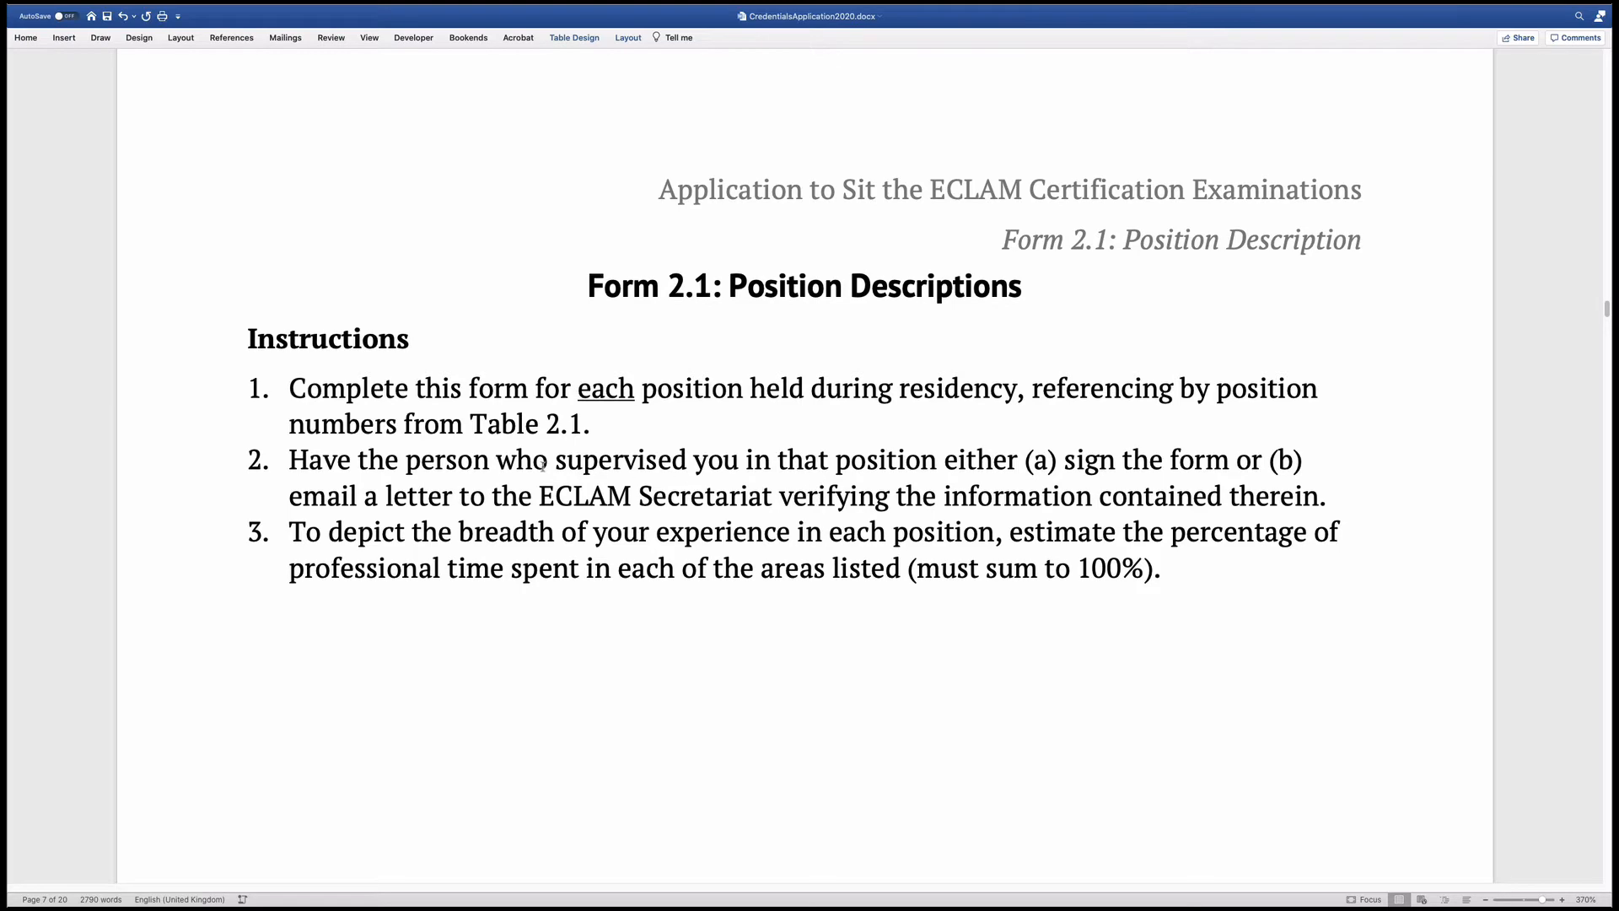
Step: Read the Form 2.1 instructions and position 2.1's description through to its dates and extent of employment
{"action": "scroll", "coordinate": [544, 462], "scroll_direction": "down", "scroll_amount": 15}
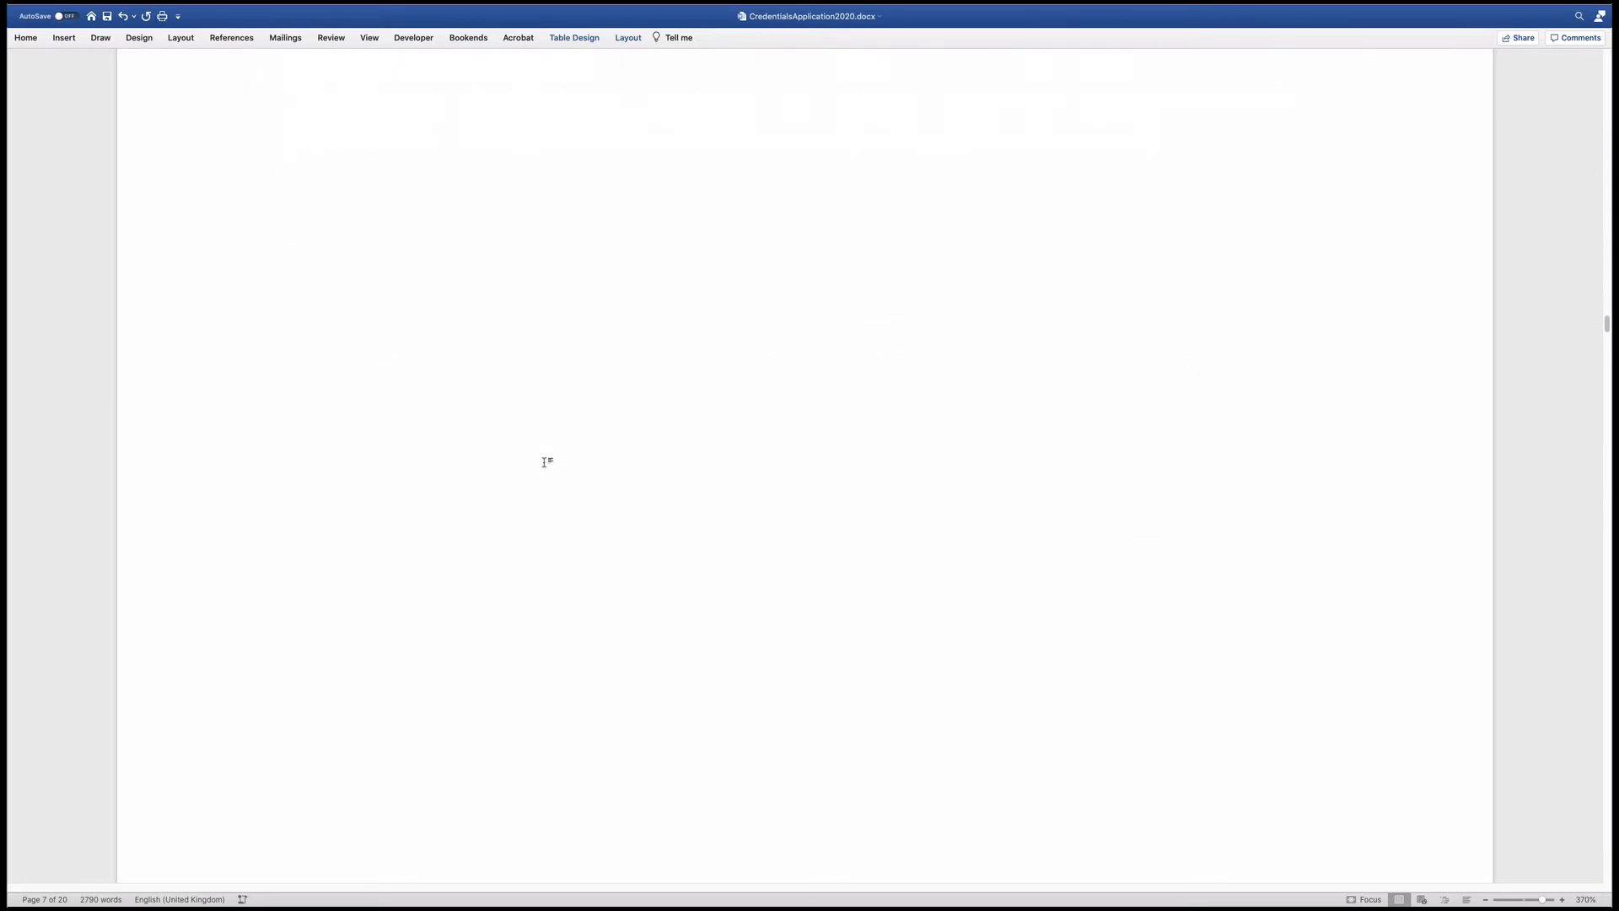
{"action": "scroll", "coordinate": [543, 463], "scroll_direction": "down", "scroll_amount": 12}
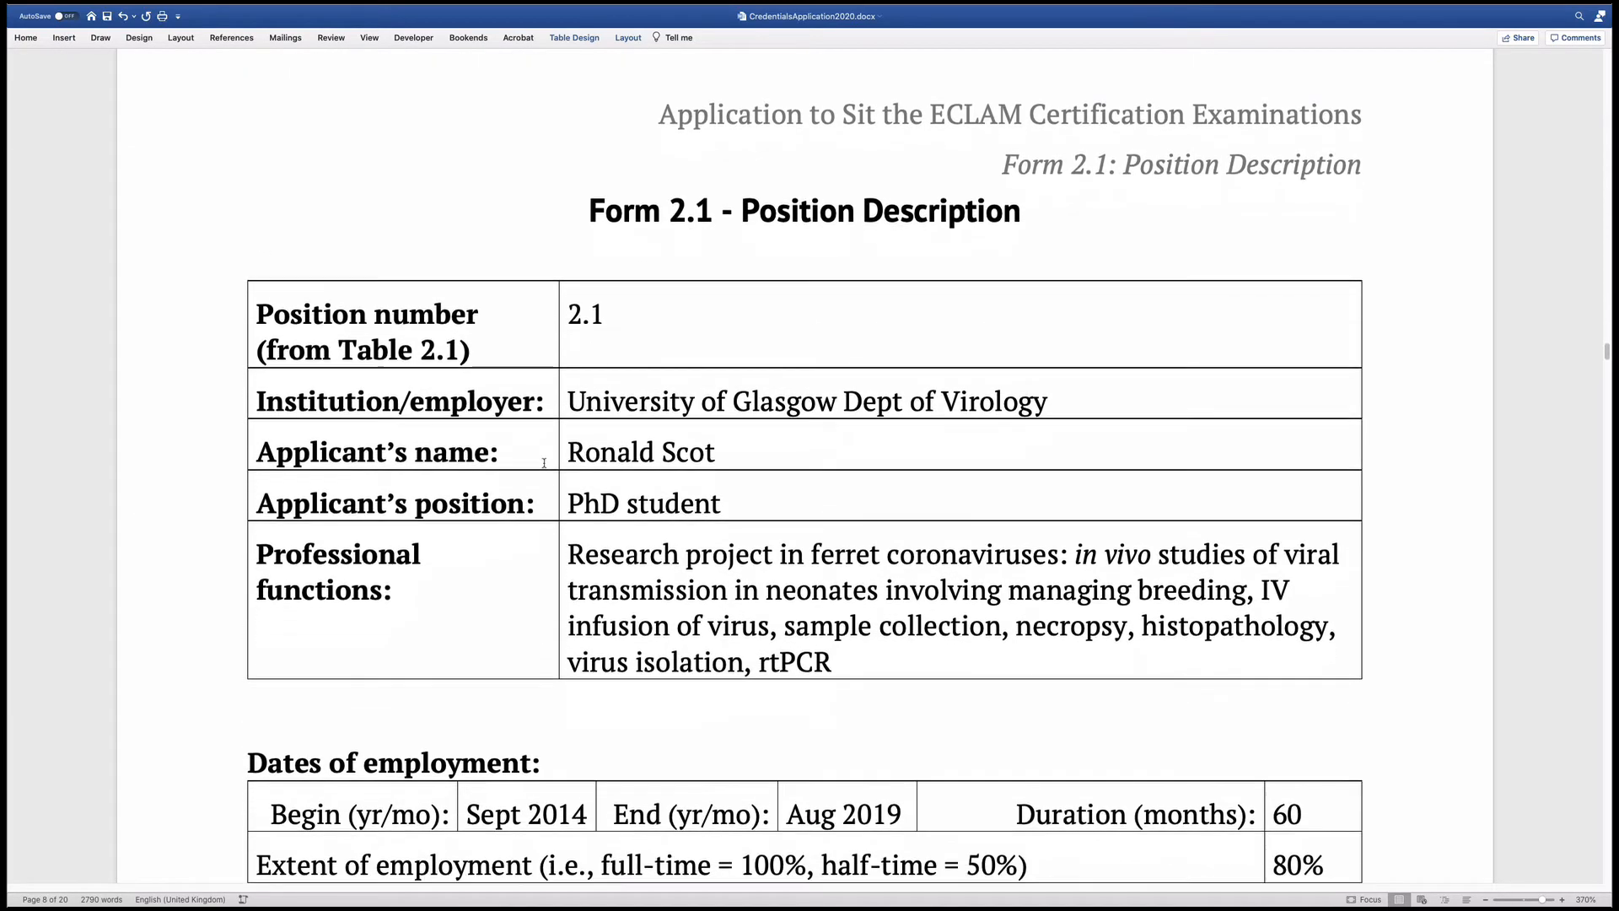
{"action": "scroll", "coordinate": [544, 463], "scroll_direction": "down", "scroll_amount": 1}
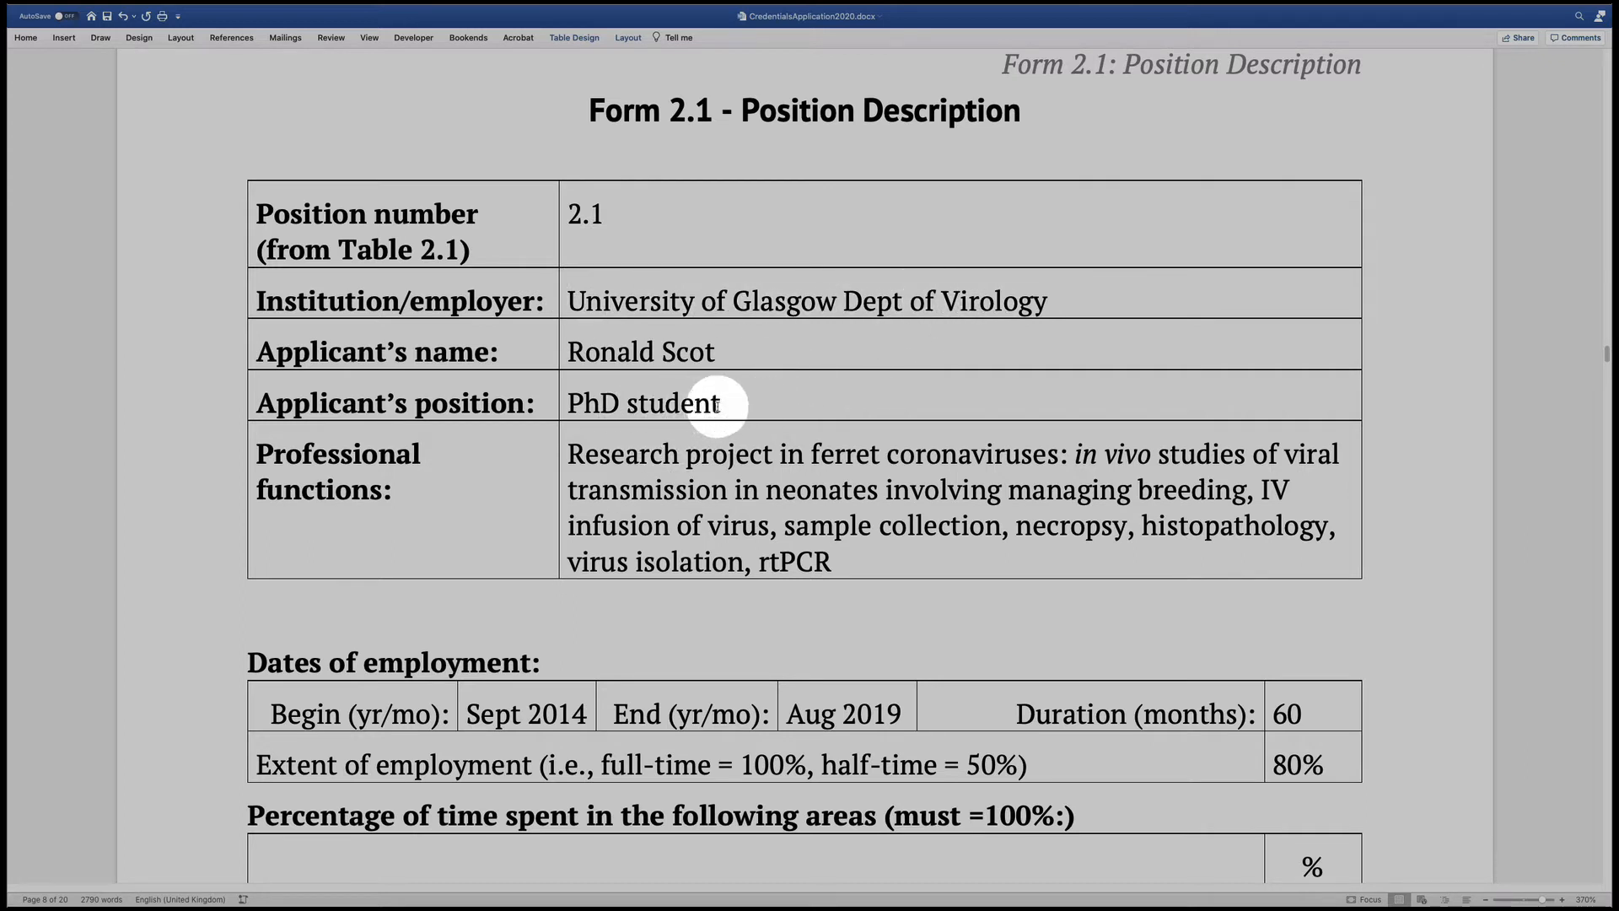
{"action": "scroll", "coordinate": [715, 405], "scroll_direction": "down", "scroll_amount": 3}
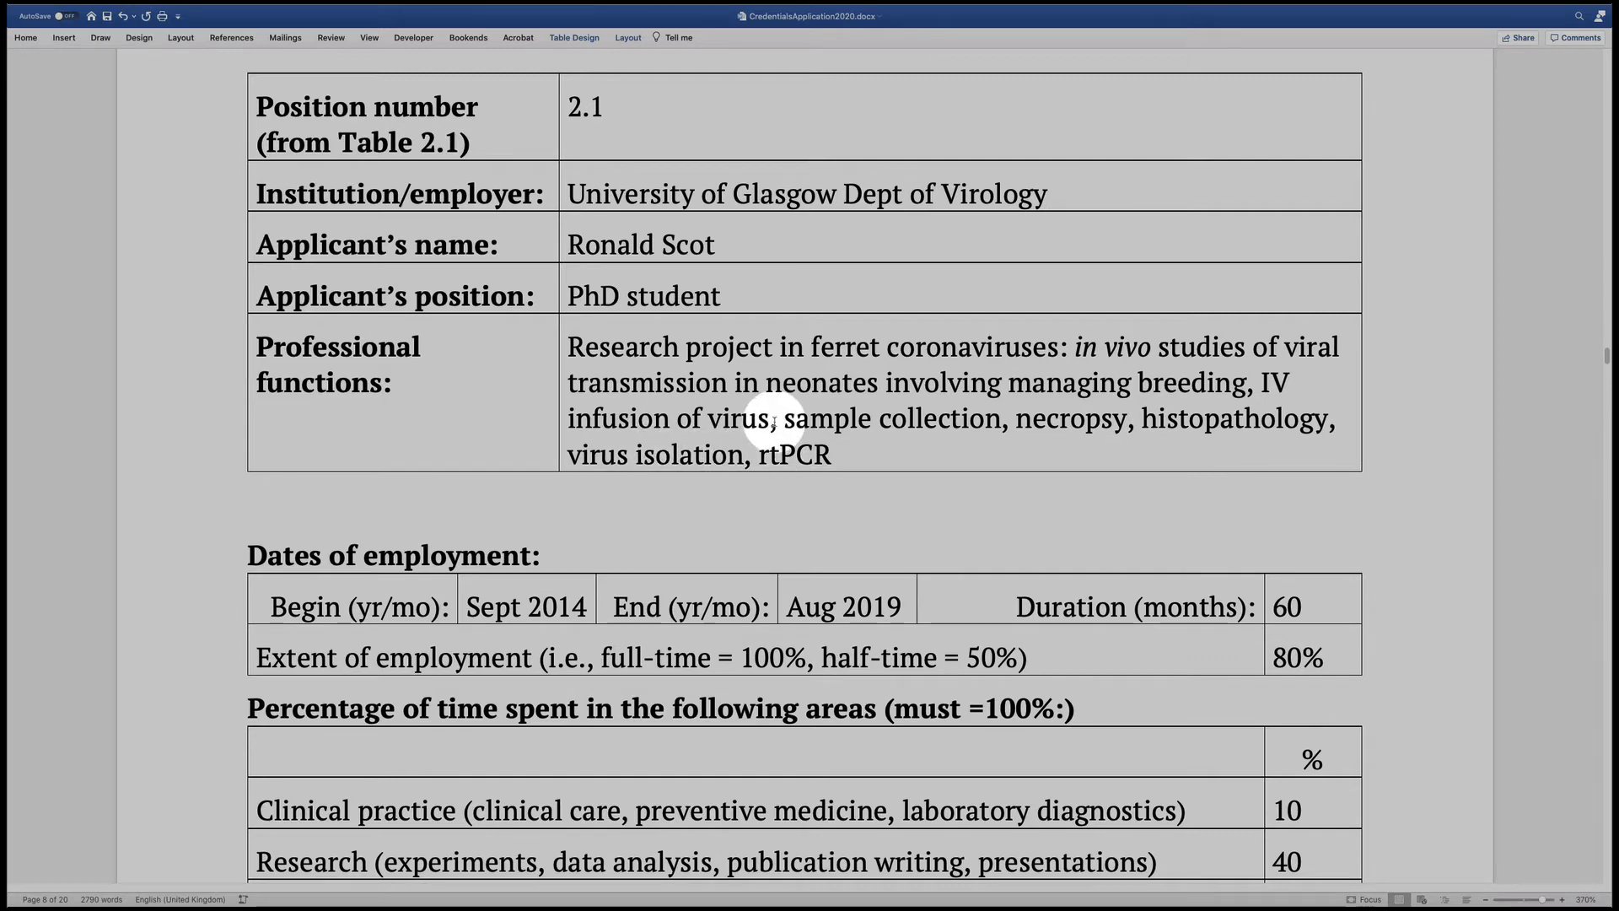
{"action": "scroll", "coordinate": [773, 421], "scroll_direction": "down", "scroll_amount": 5}
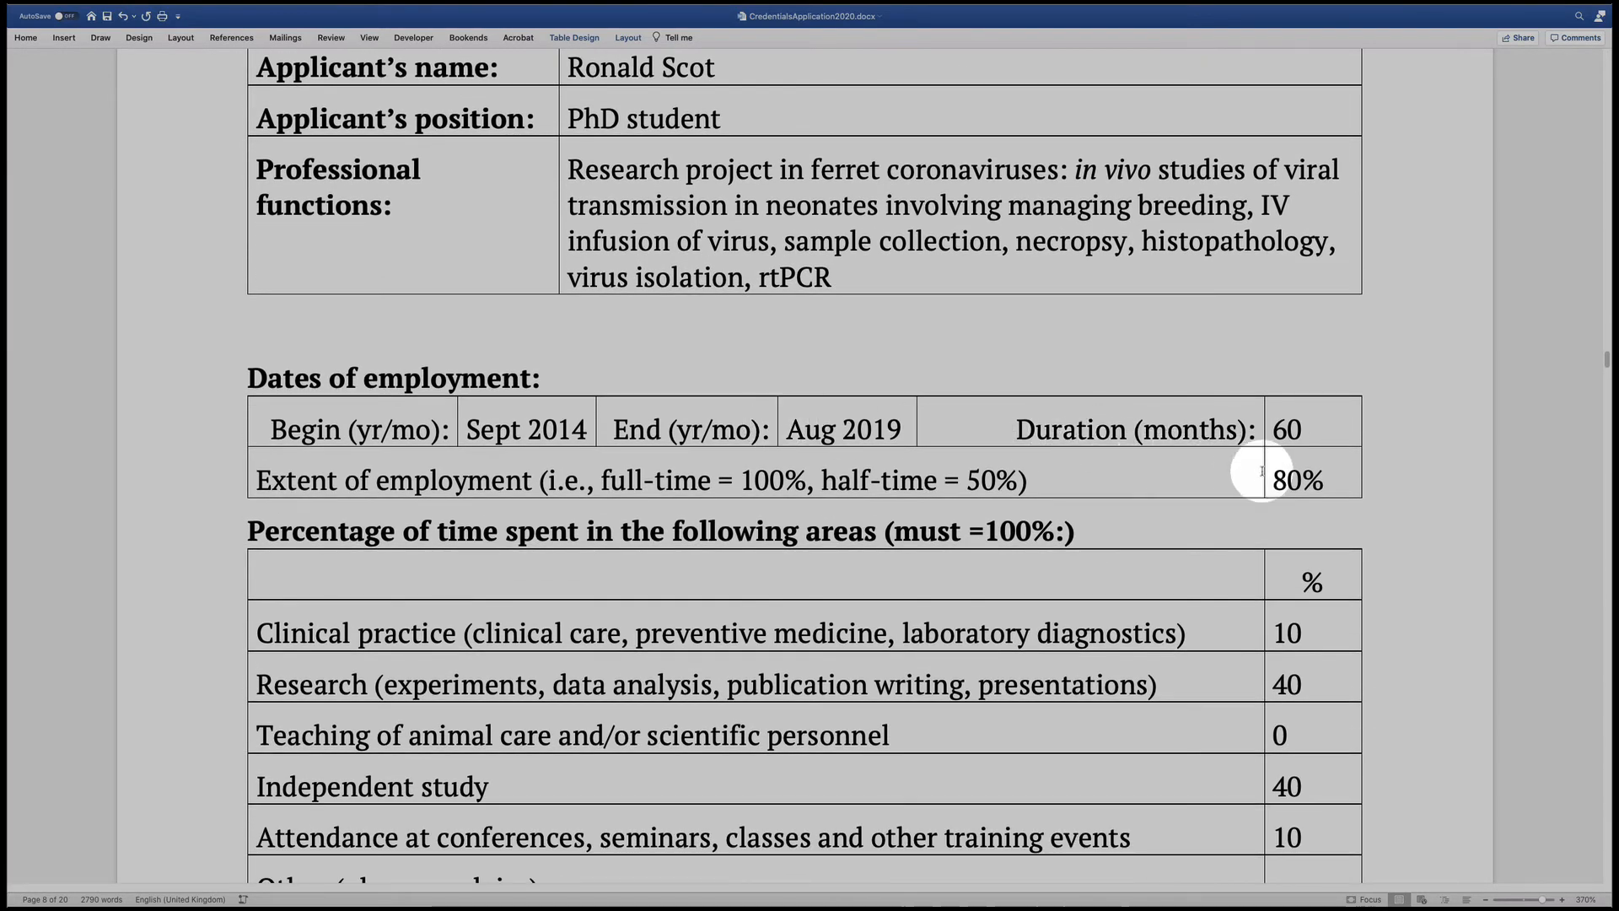
{"action": "left_click", "coordinate": [1270, 478]}
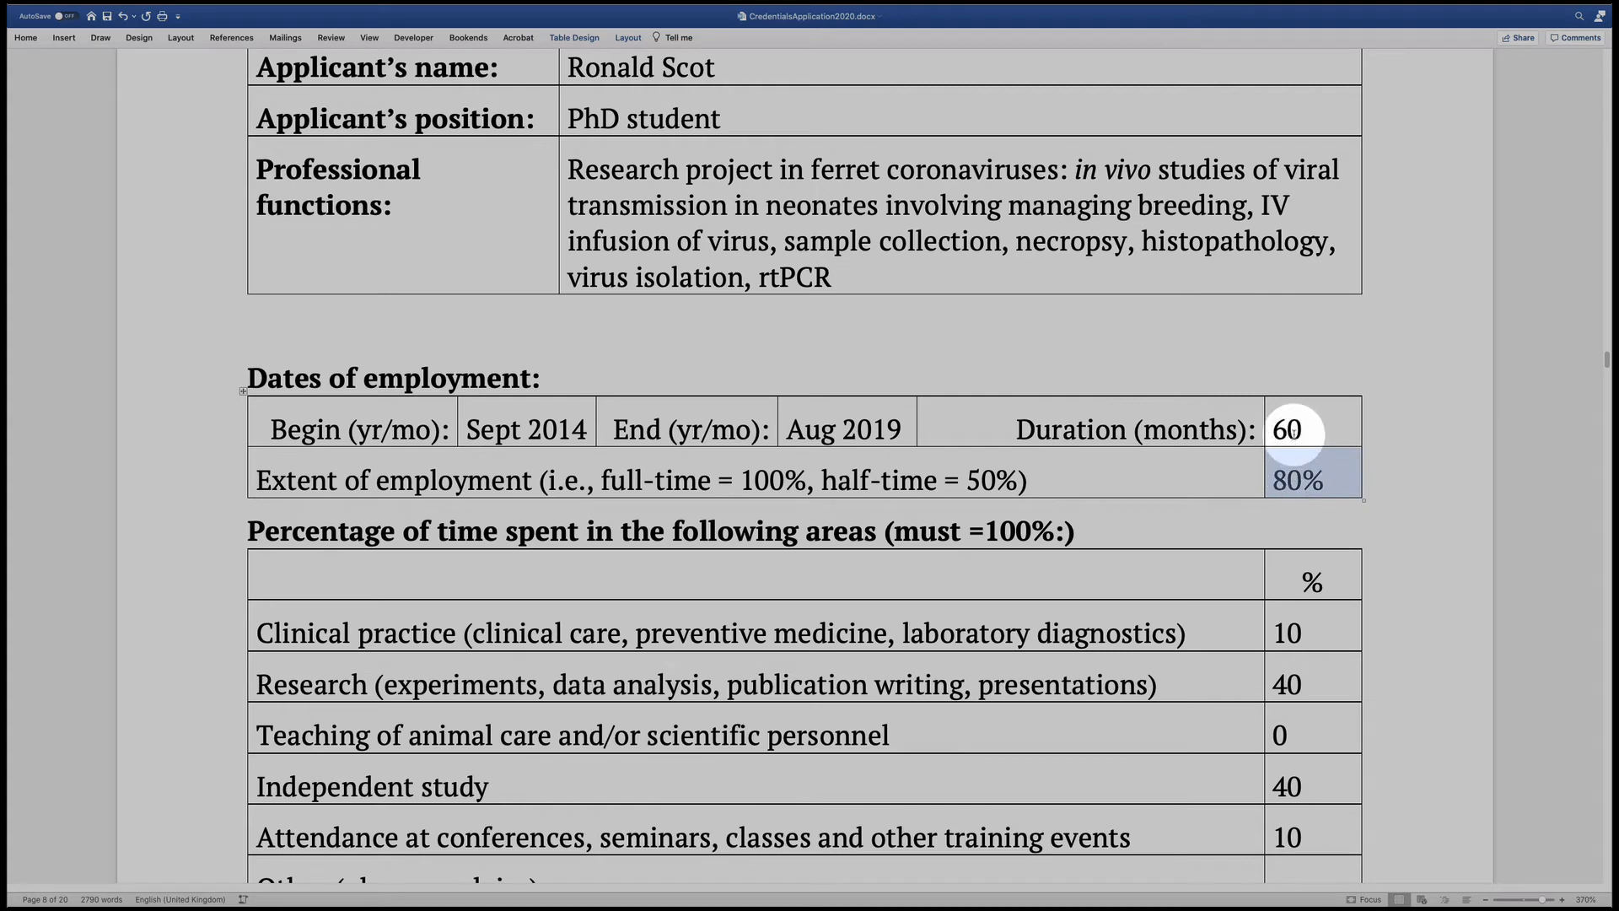
Step: Enter 100 as the total percentage of time spent in position 2.1's activity table
{"action": "scroll", "coordinate": [825, 475], "scroll_direction": "down", "scroll_amount": 5}
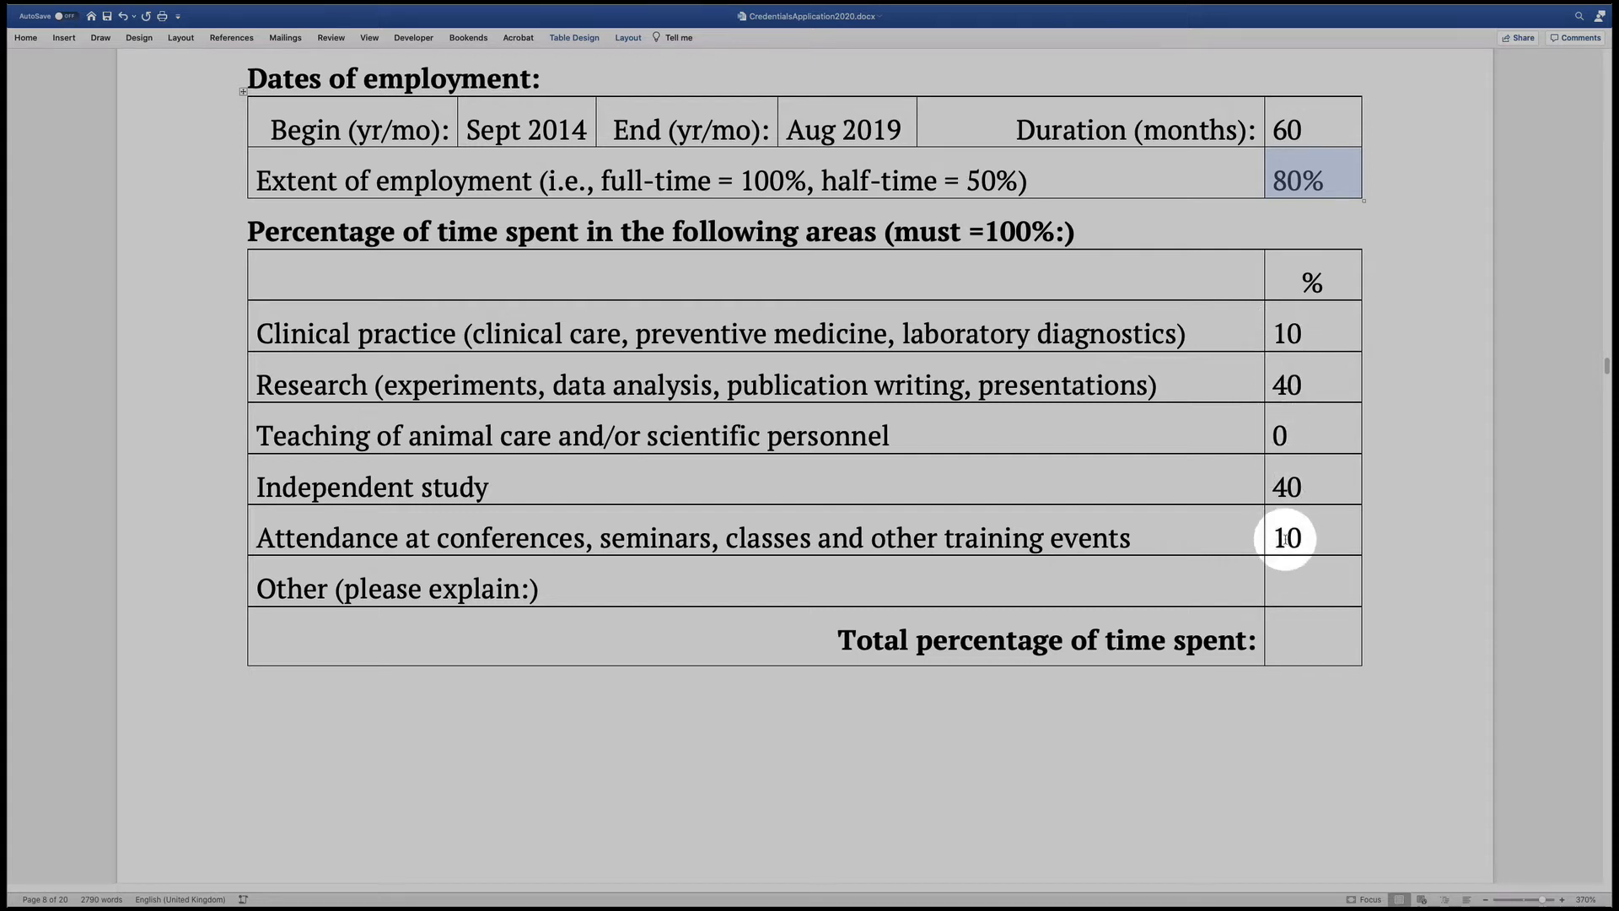
{"action": "left_click", "coordinate": [1284, 641]}
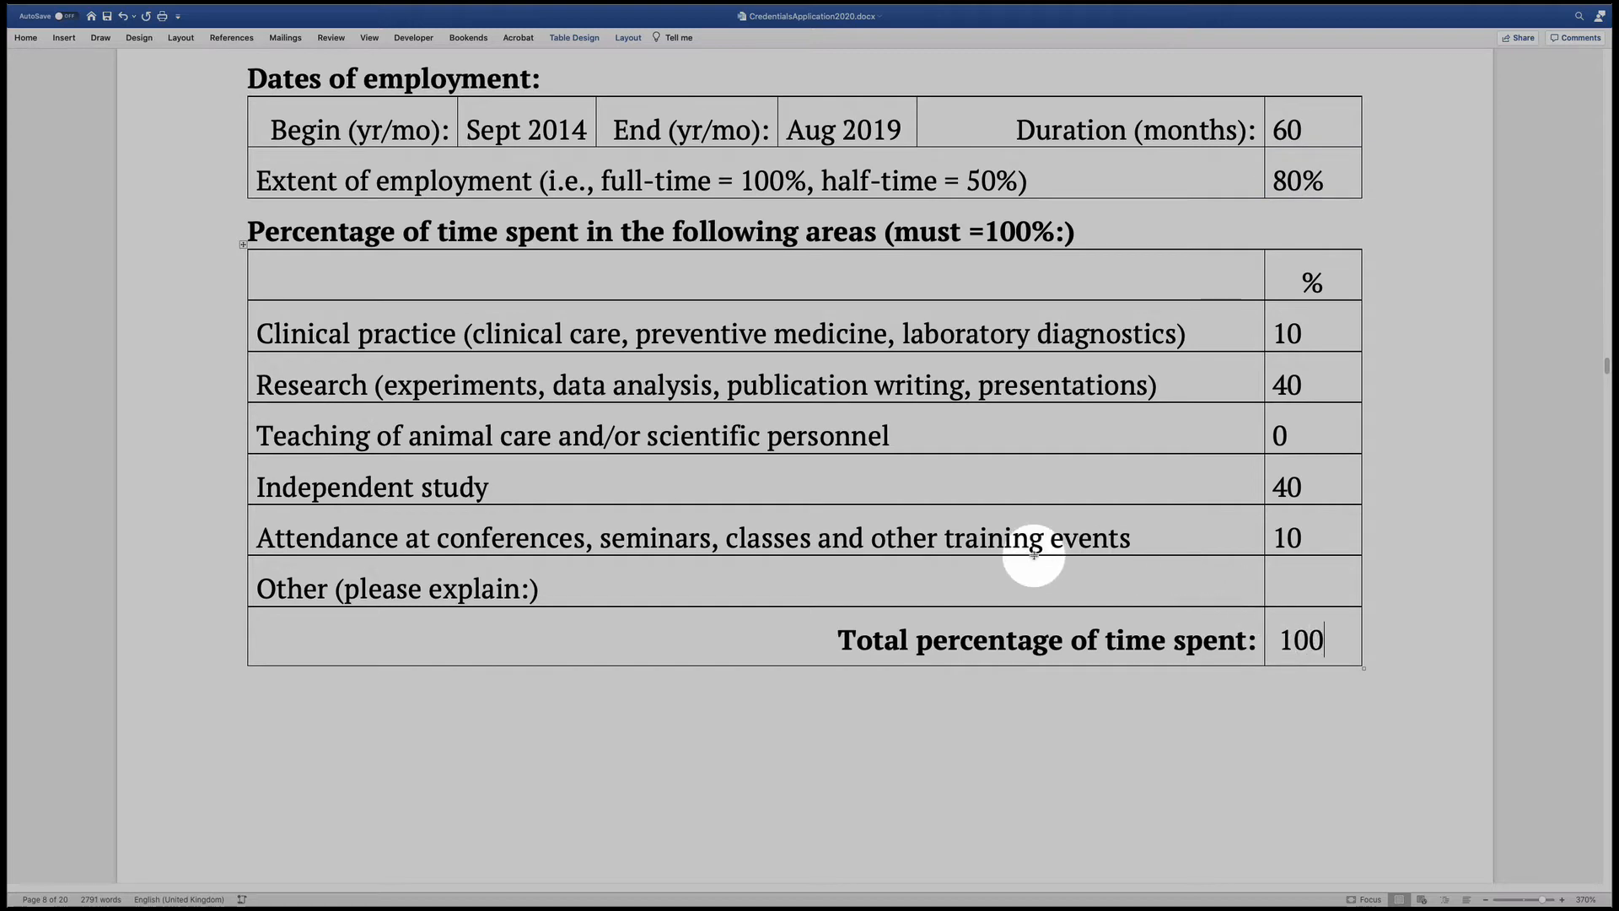
Step: Review position 2.1's animal species table and supervisor confirmation section, continuing to the position 2.2 form
{"action": "scroll", "coordinate": [1034, 555], "scroll_direction": "down", "scroll_amount": 15}
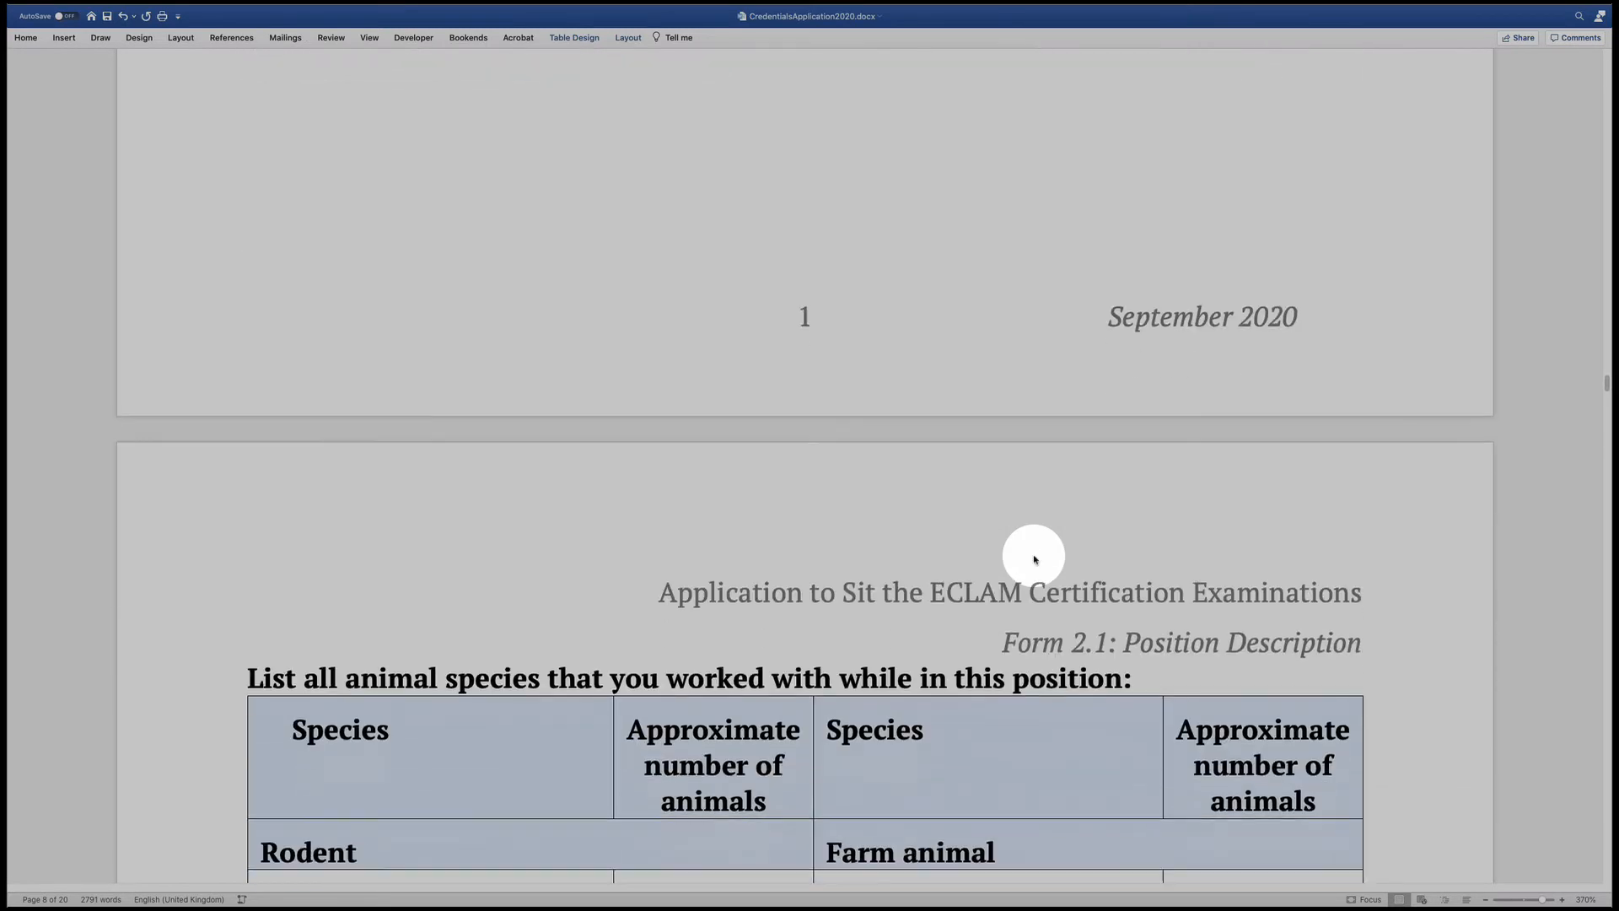
{"action": "scroll", "coordinate": [1034, 556], "scroll_direction": "down", "scroll_amount": 6}
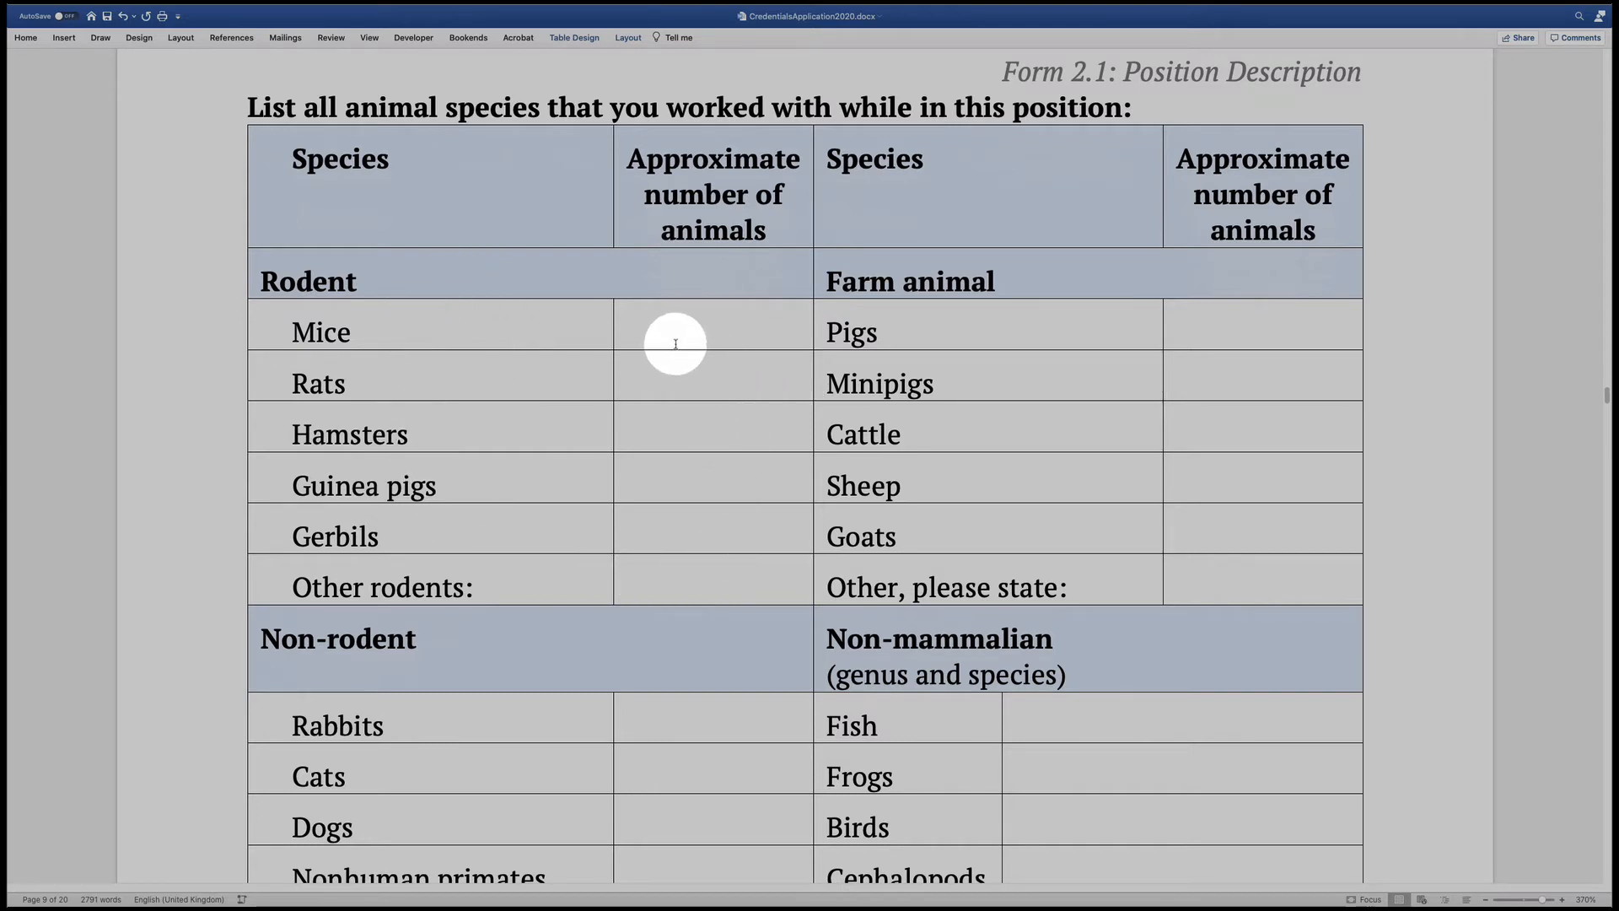
{"action": "scroll", "coordinate": [675, 344], "scroll_direction": "down", "scroll_amount": 5}
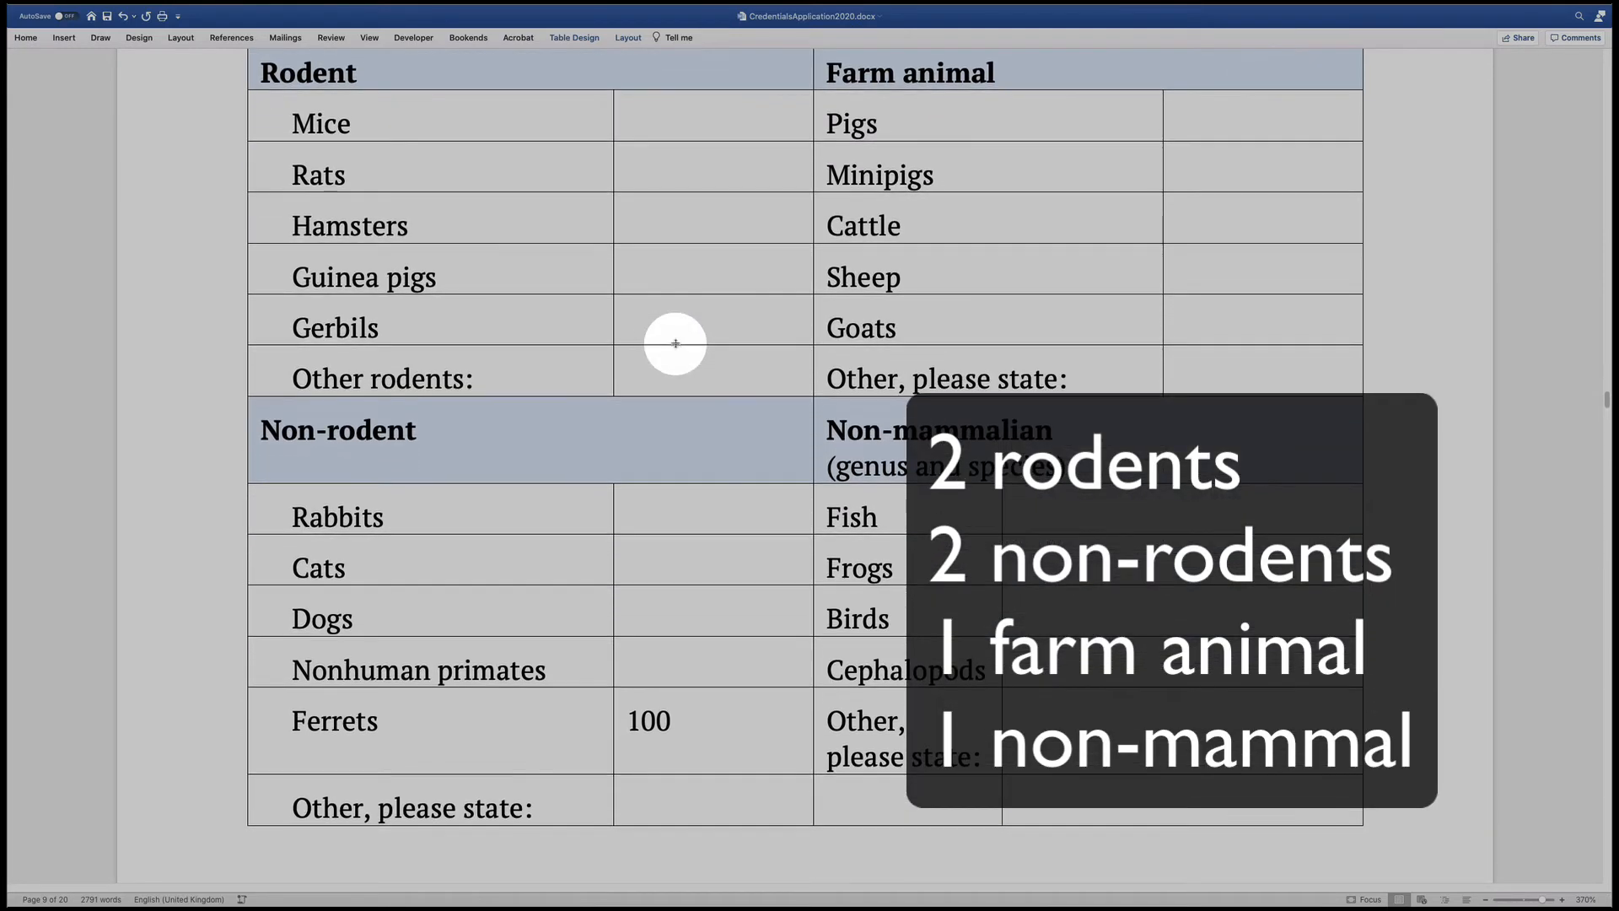
{"action": "scroll", "coordinate": [675, 344], "scroll_direction": "down", "scroll_amount": 1}
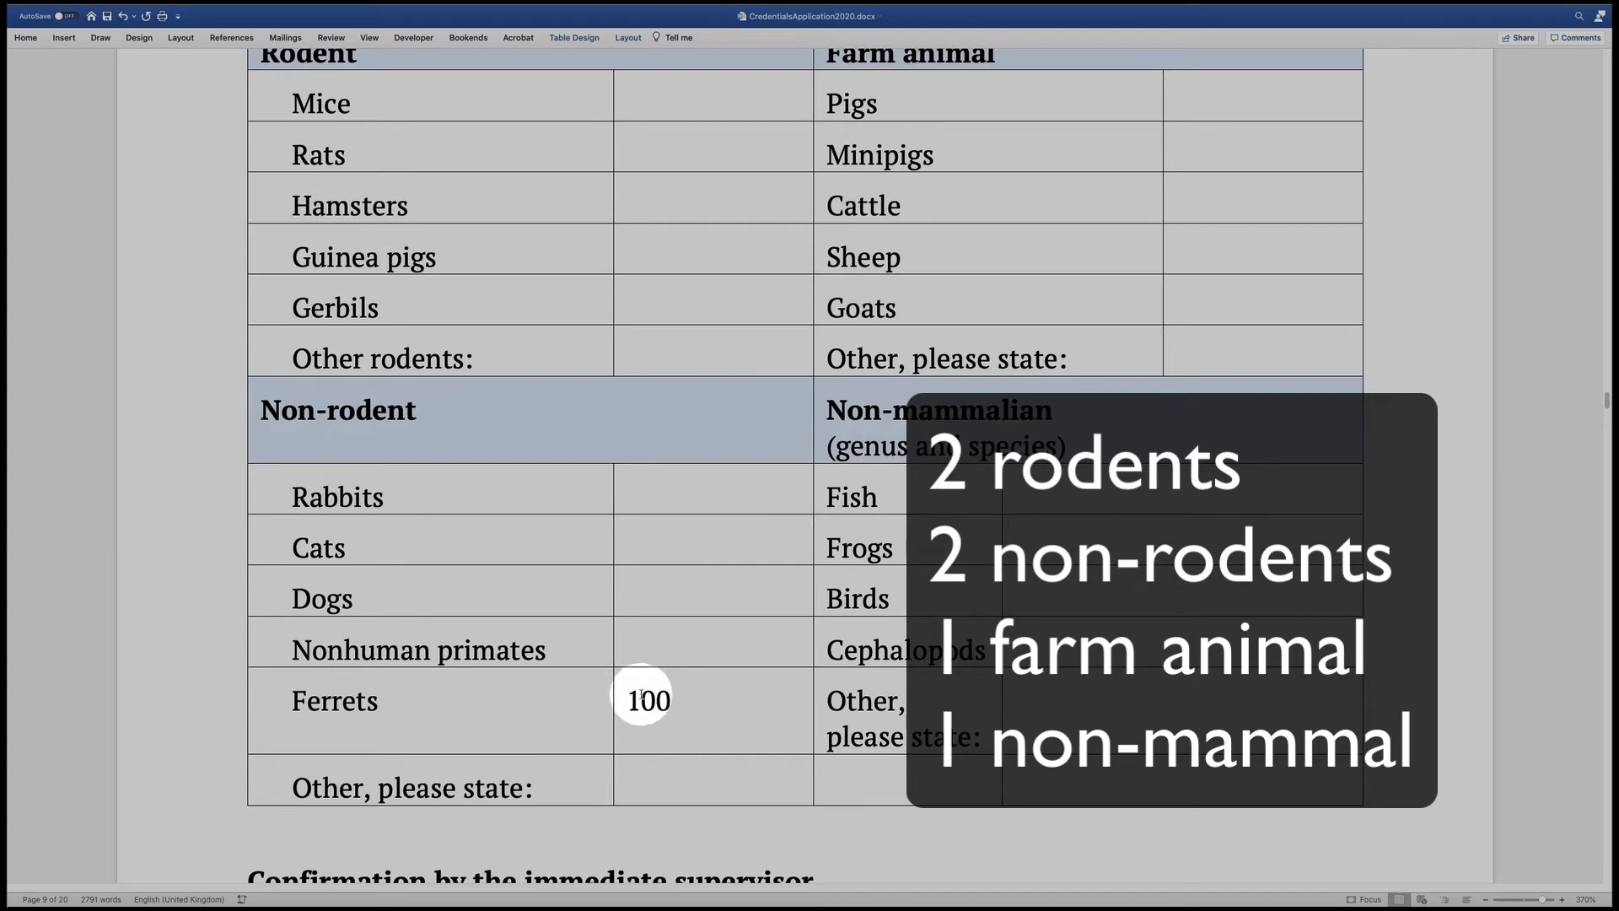
{"action": "scroll", "coordinate": [610, 589], "scroll_direction": "down", "scroll_amount": 1}
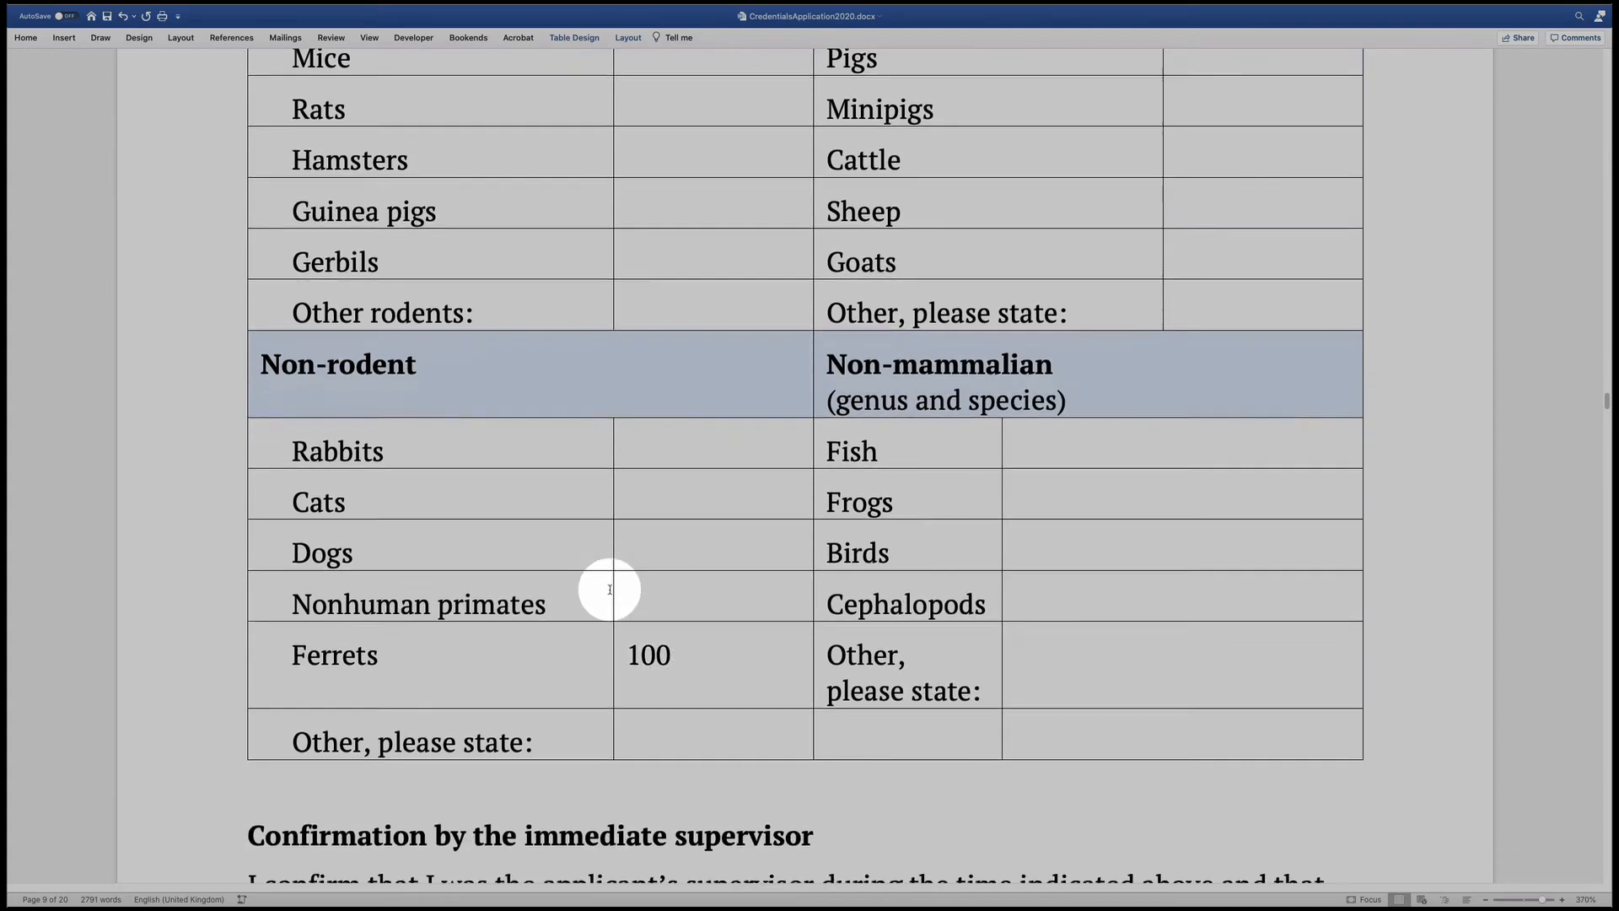
{"action": "scroll", "coordinate": [609, 589], "scroll_direction": "down", "scroll_amount": 10}
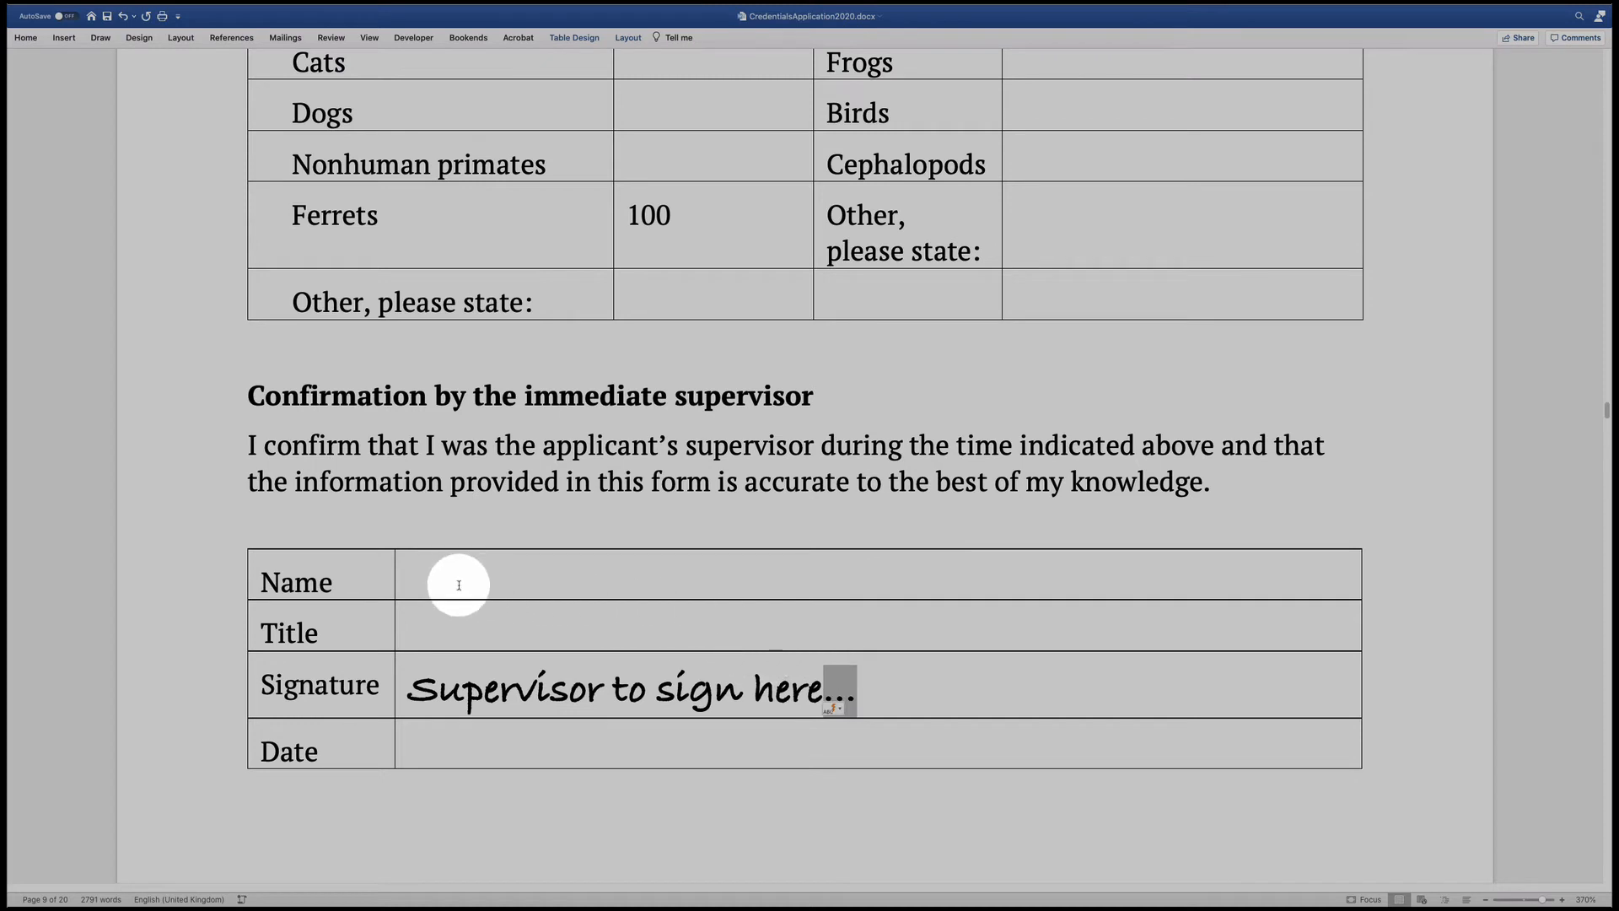
{"action": "scroll", "coordinate": [480, 562], "scroll_direction": "down", "scroll_amount": 10}
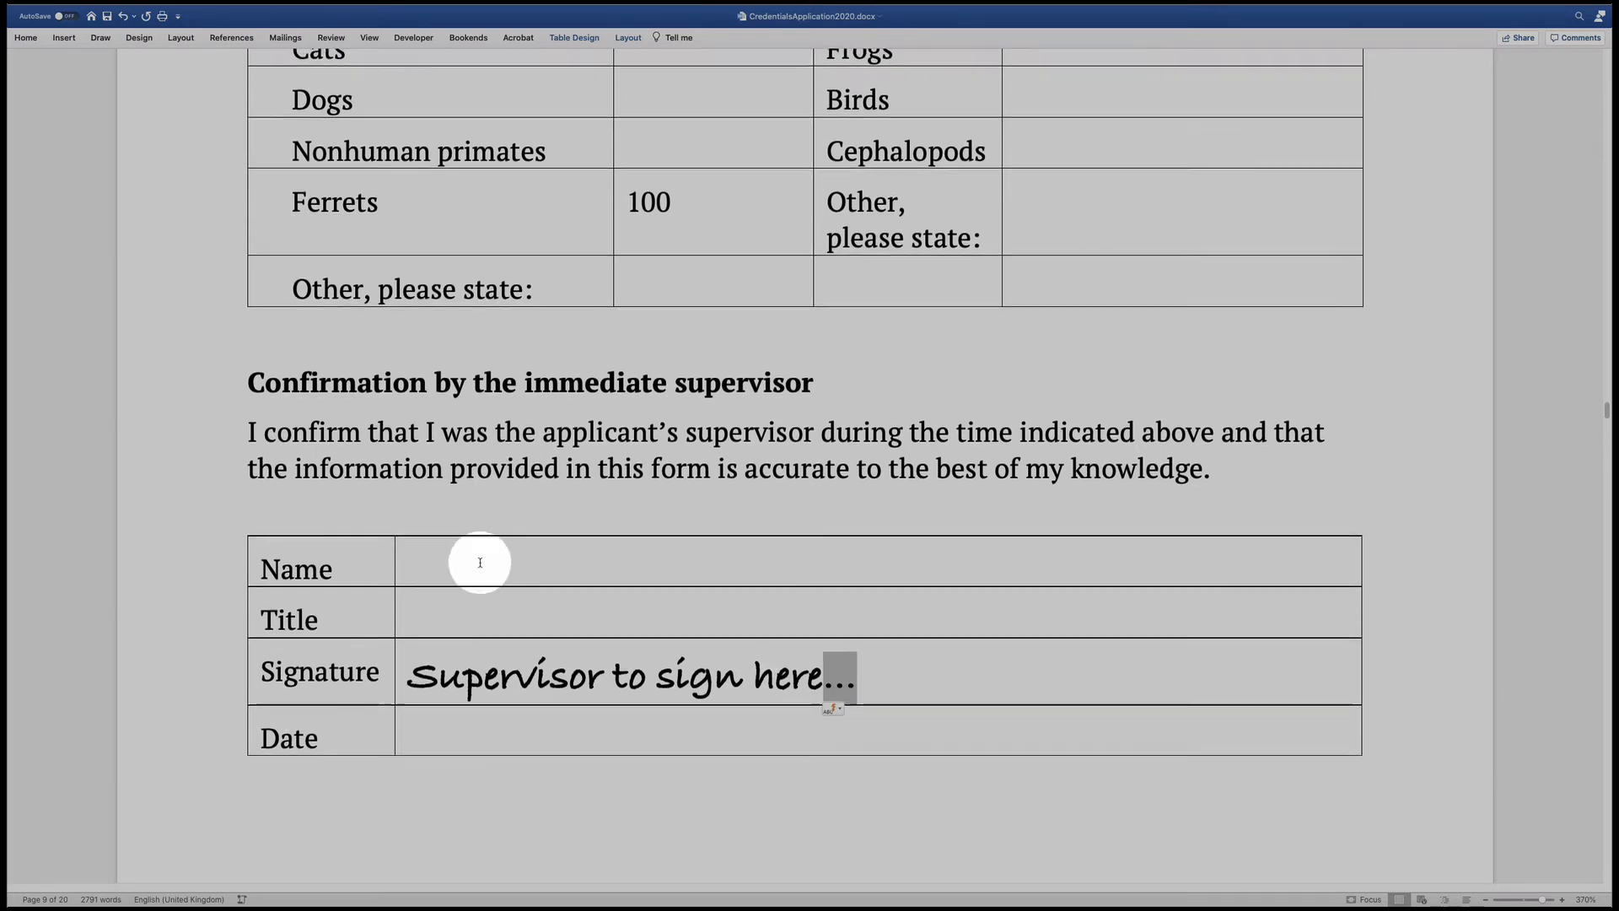
{"action": "scroll", "coordinate": [480, 562], "scroll_direction": "down", "scroll_amount": 4}
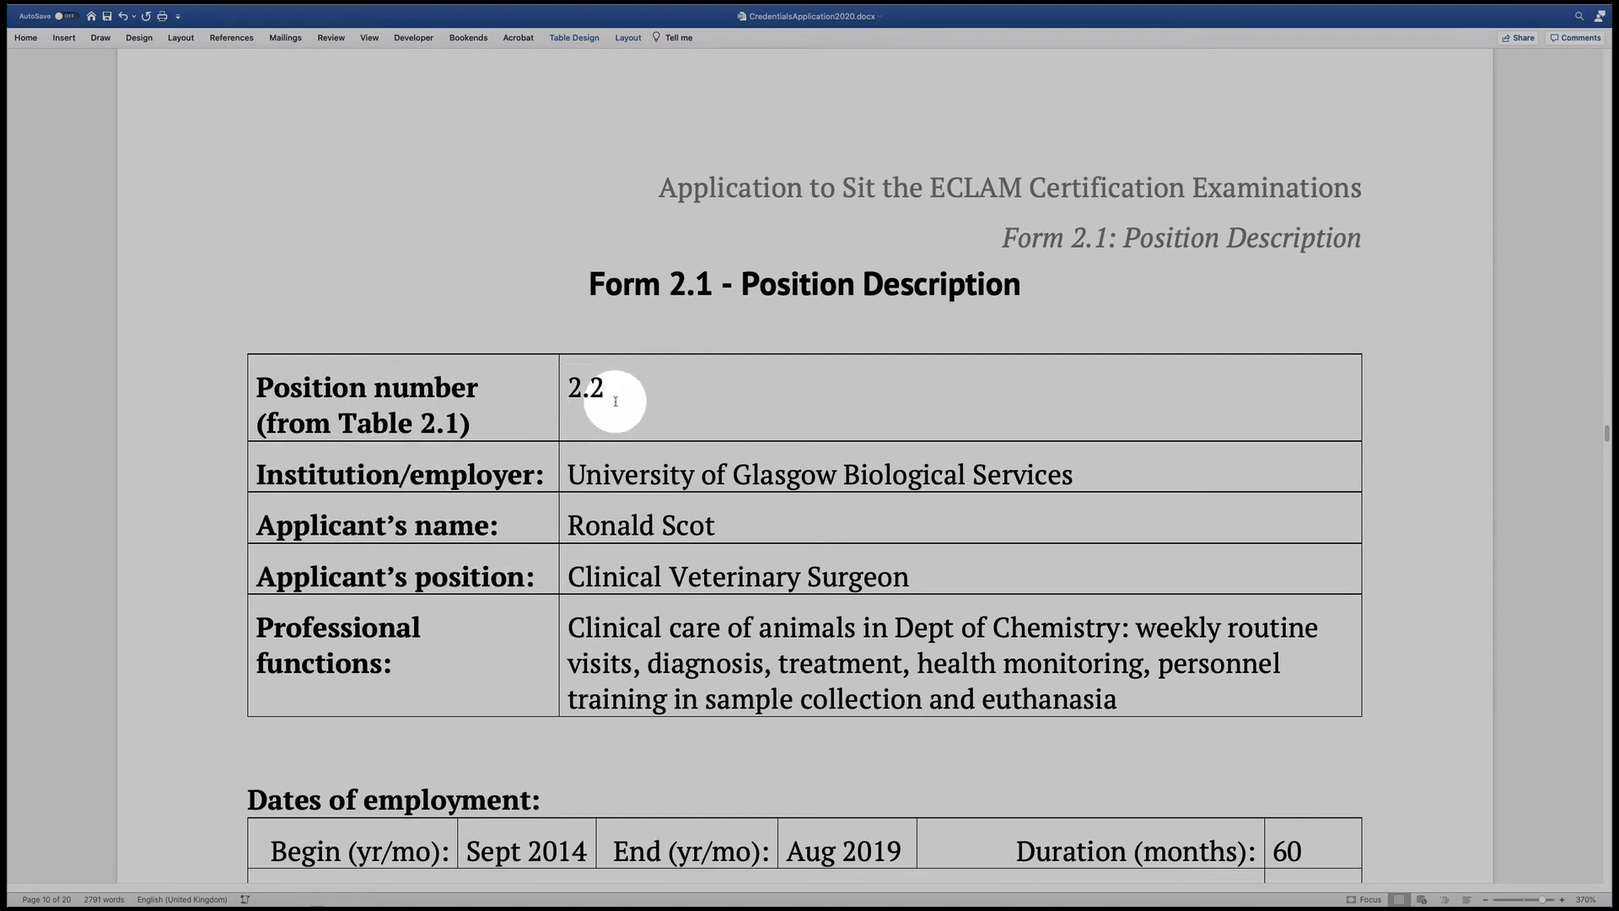
Step: Review position 2.2's functions, employment dates and extent, and activity percentages, continuing to its animal species table
{"action": "scroll", "coordinate": [717, 538], "scroll_direction": "down", "scroll_amount": 3}
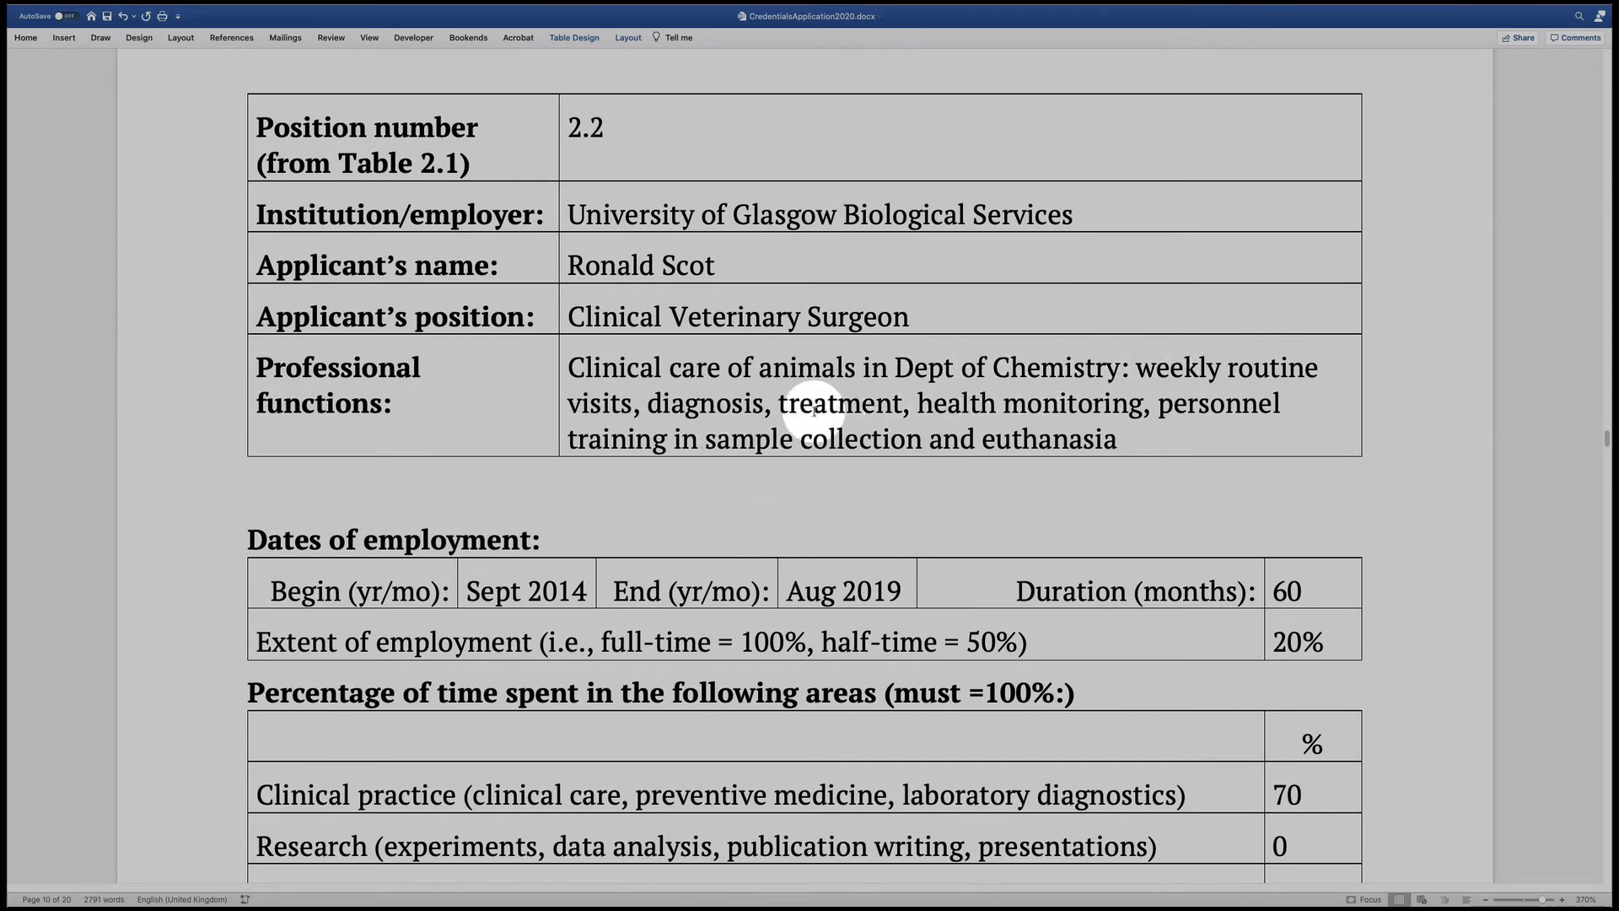
{"action": "scroll", "coordinate": [844, 397], "scroll_direction": "down", "scroll_amount": 5}
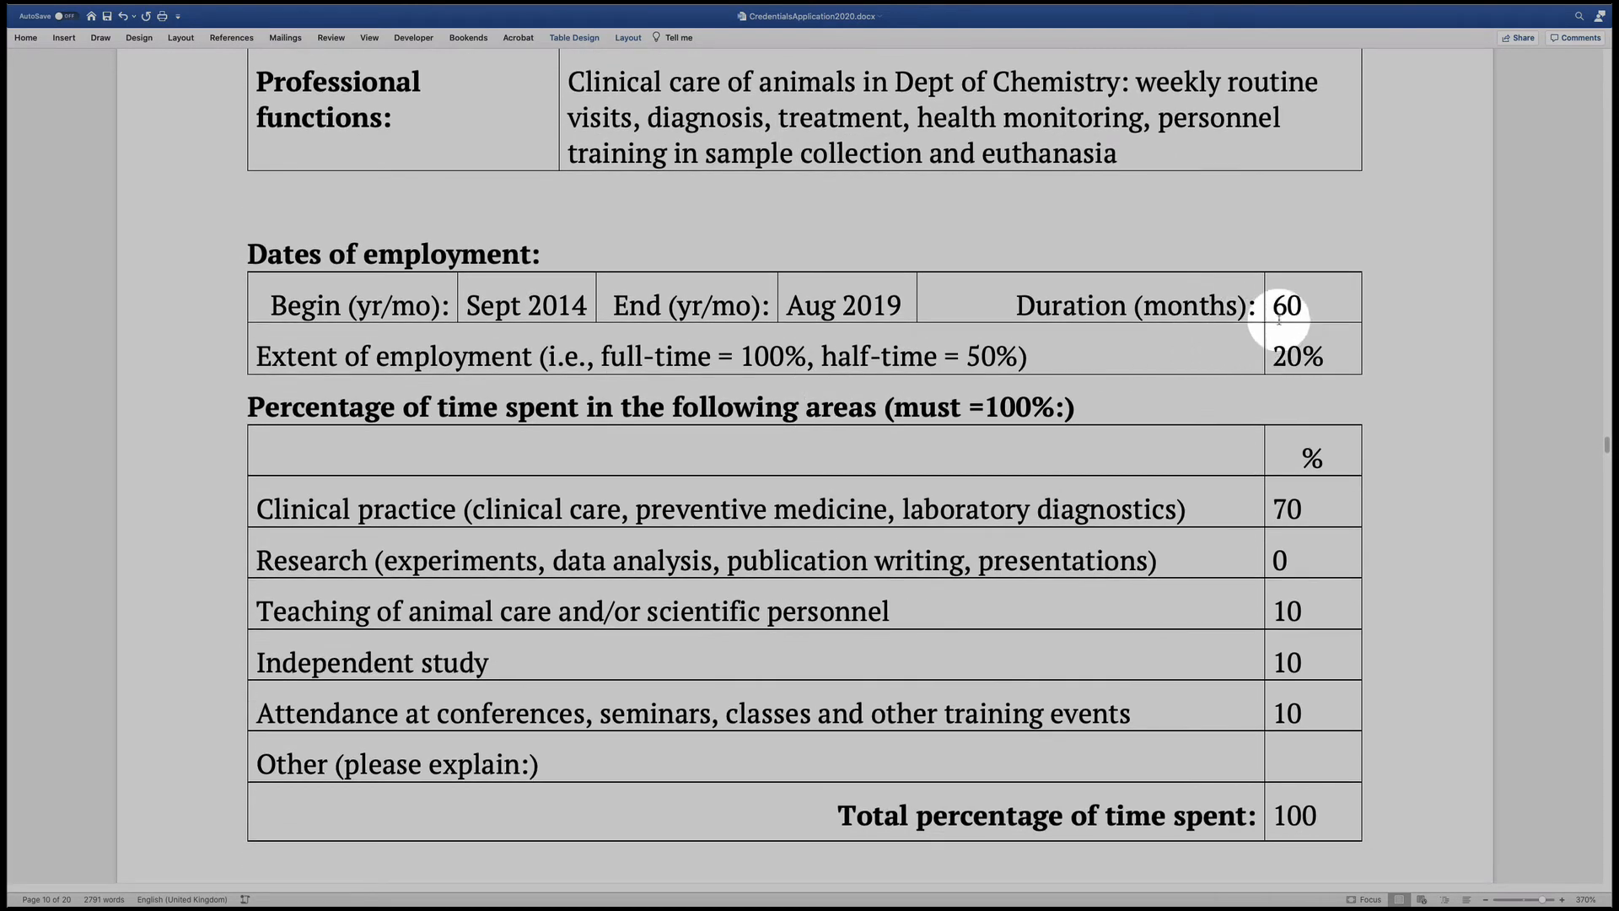
{"action": "scroll", "coordinate": [928, 434], "scroll_direction": "down", "scroll_amount": 3}
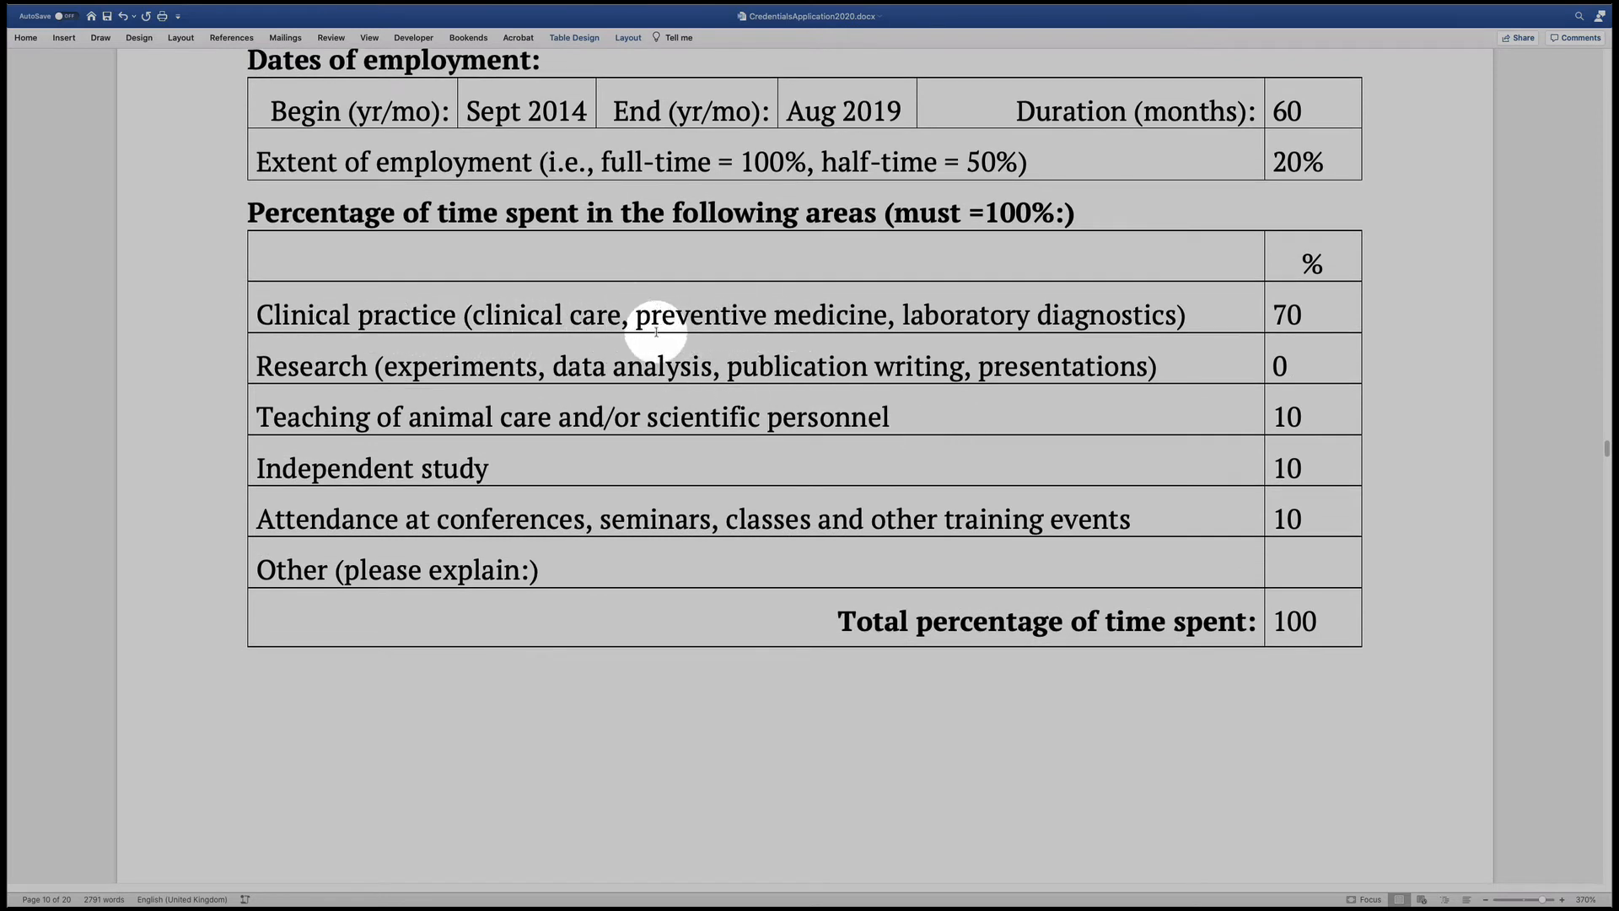
{"action": "left_click", "coordinate": [1272, 316]}
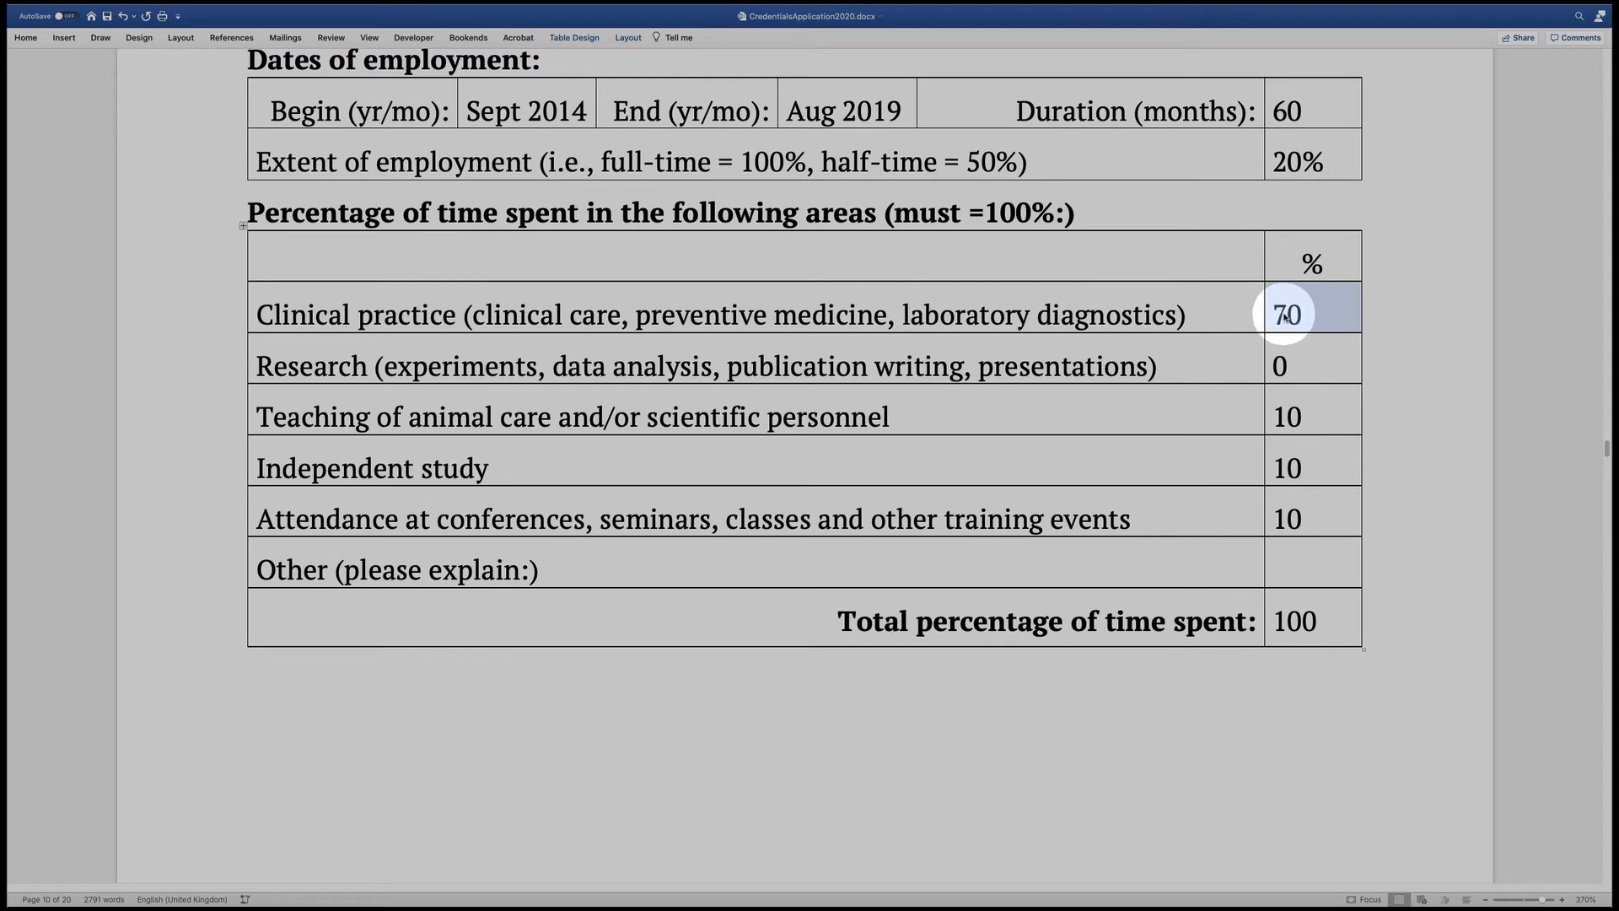
{"action": "left_click", "coordinate": [1284, 314]}
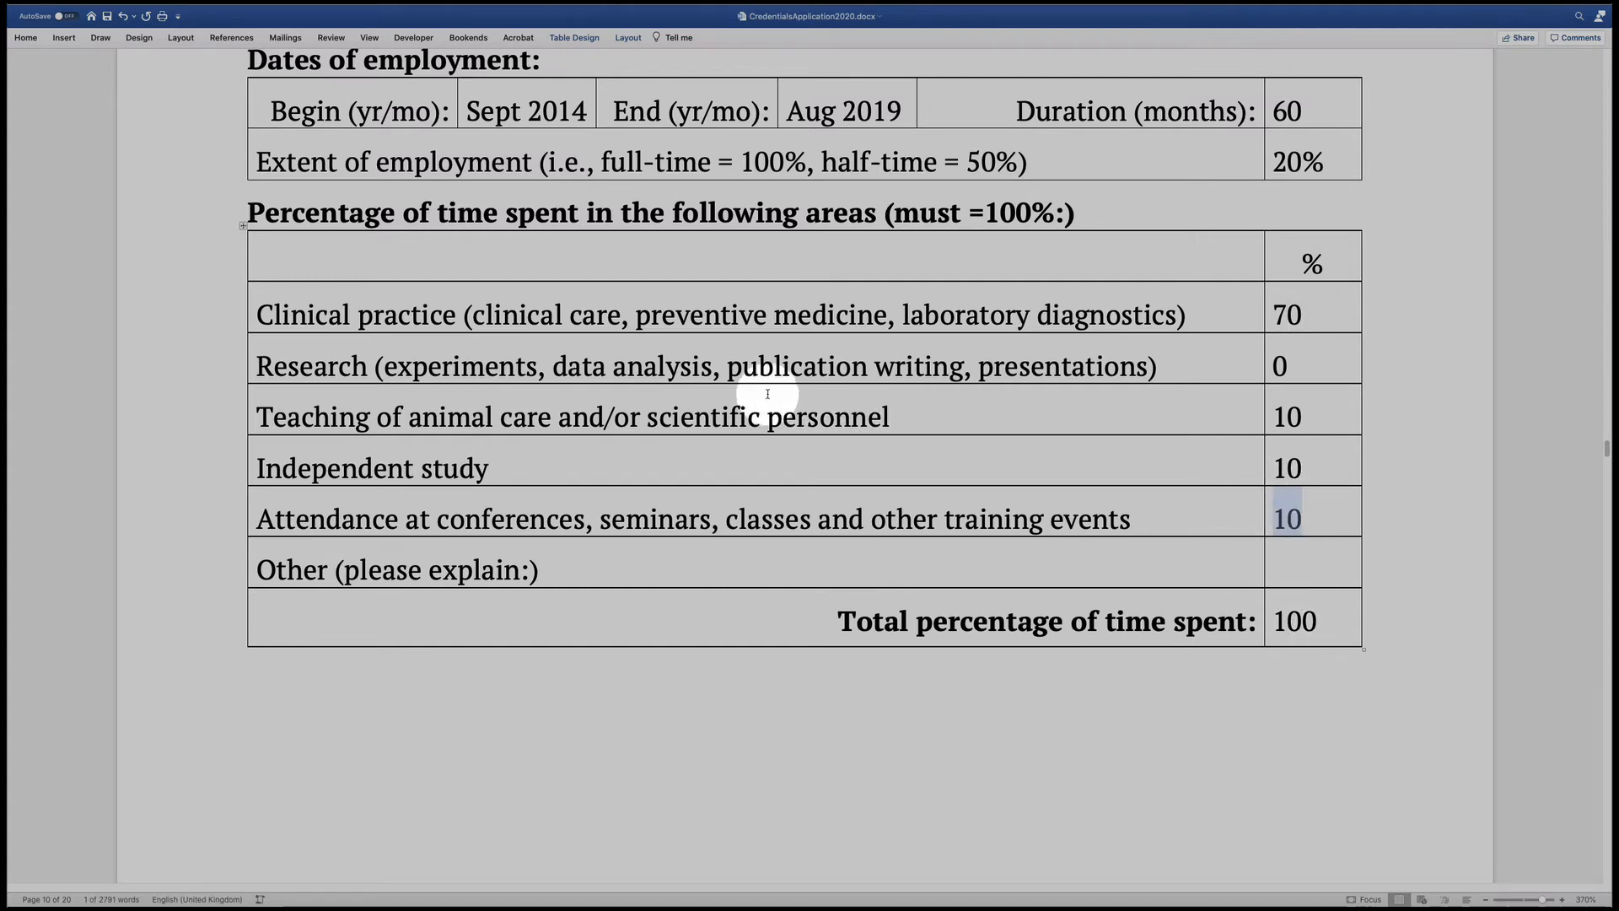
{"action": "scroll", "coordinate": [771, 388], "scroll_direction": "down", "scroll_amount": 4}
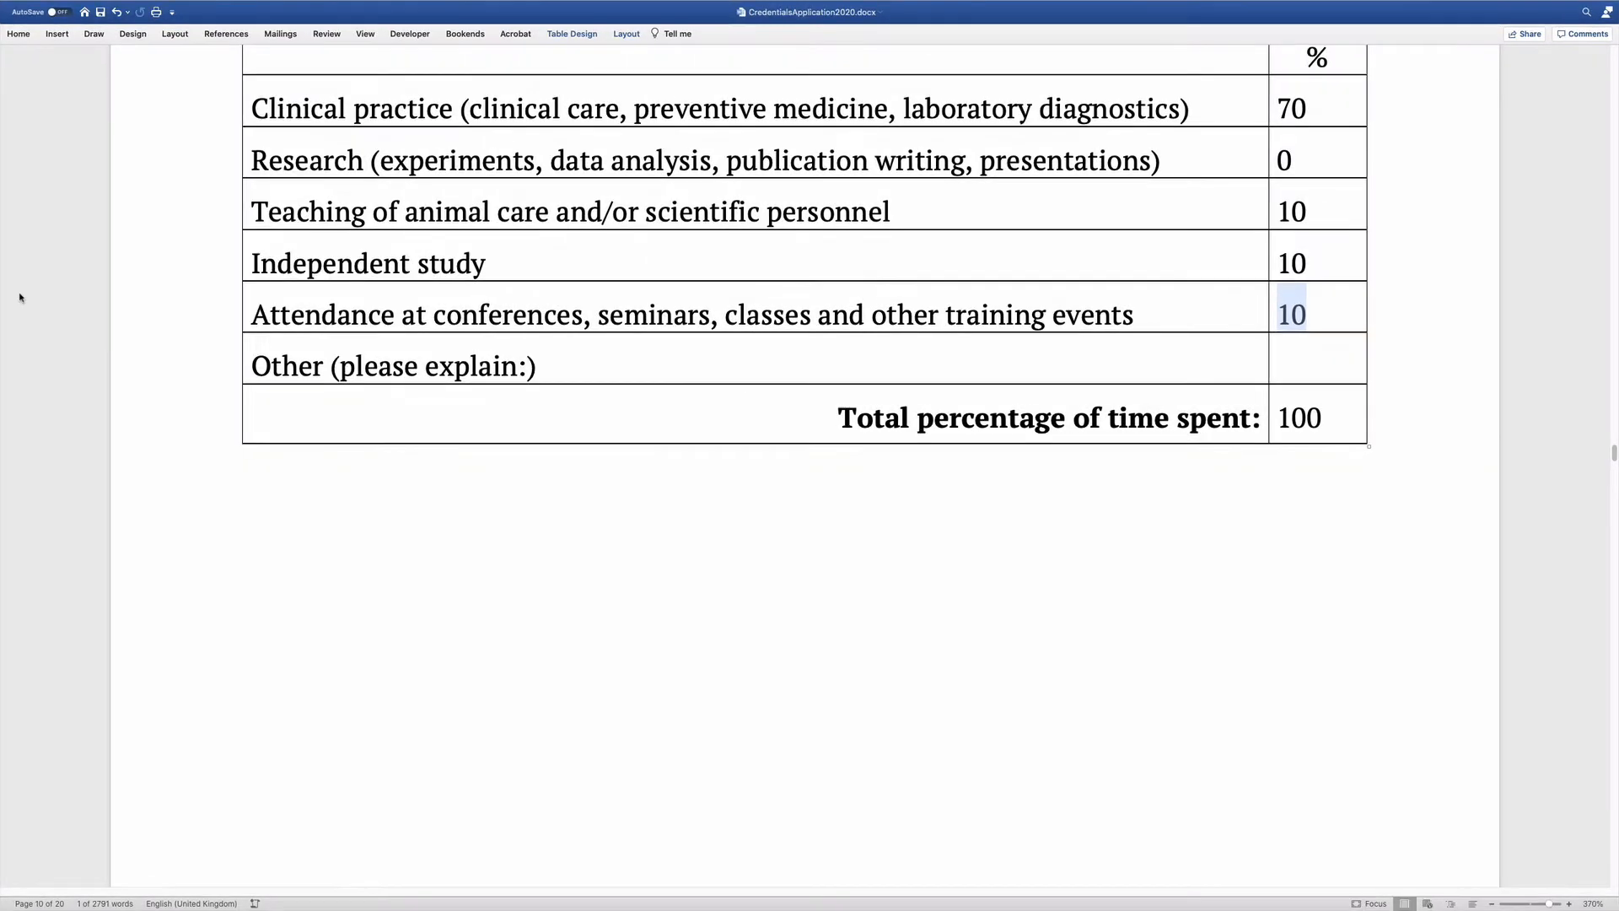
{"action": "scroll", "coordinate": [325, 295], "scroll_direction": "down", "scroll_amount": 10}
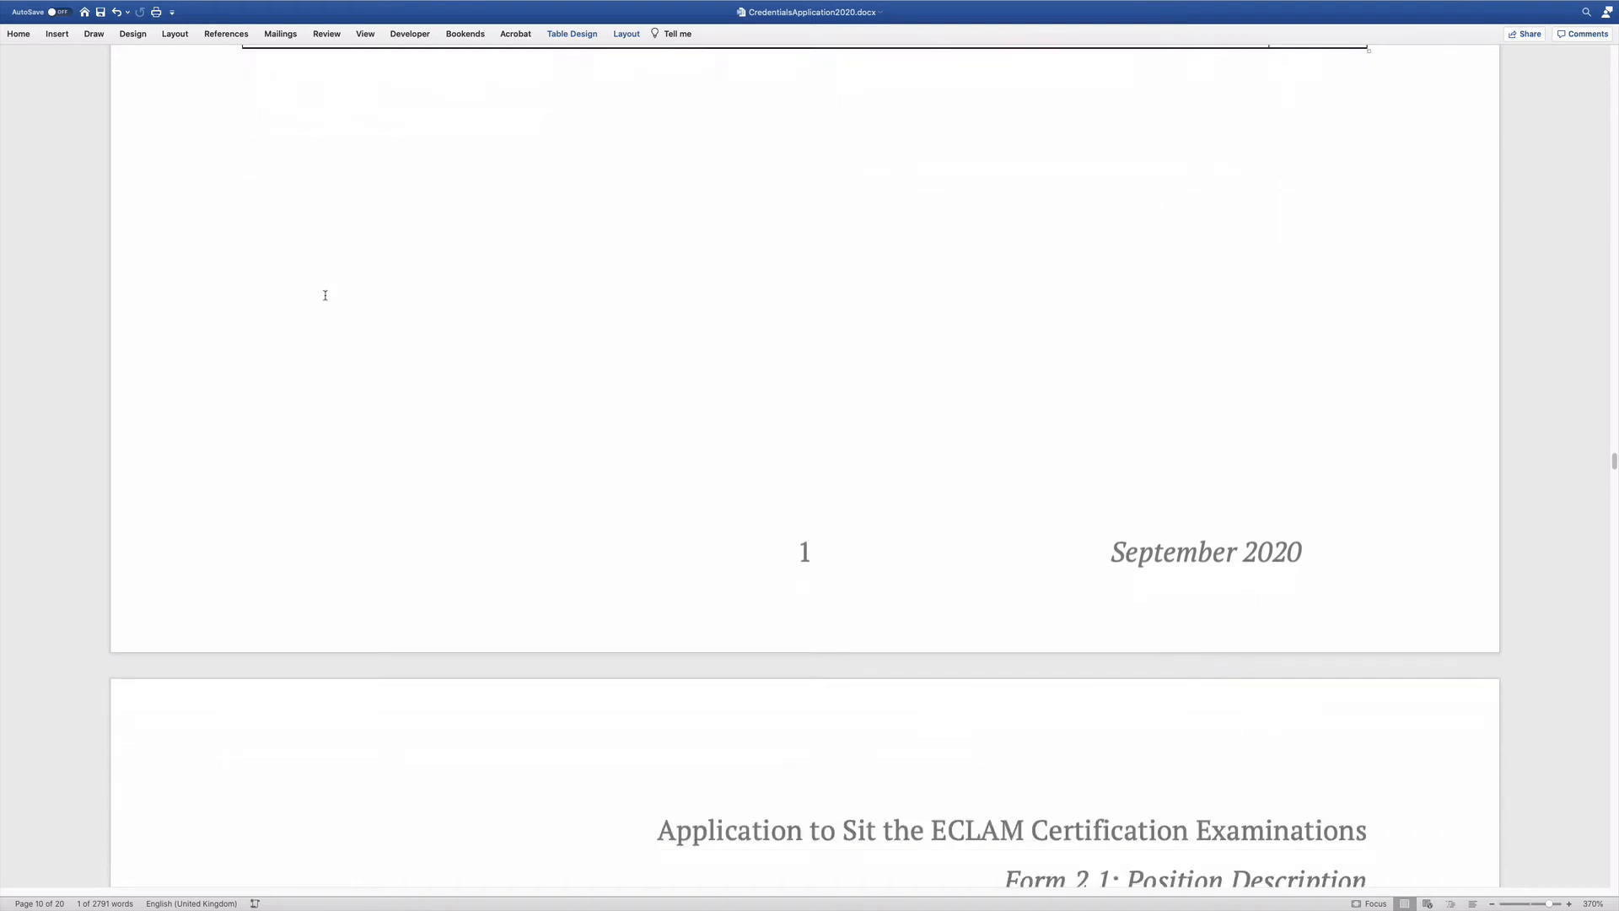
{"action": "scroll", "coordinate": [325, 295], "scroll_direction": "down", "scroll_amount": 10}
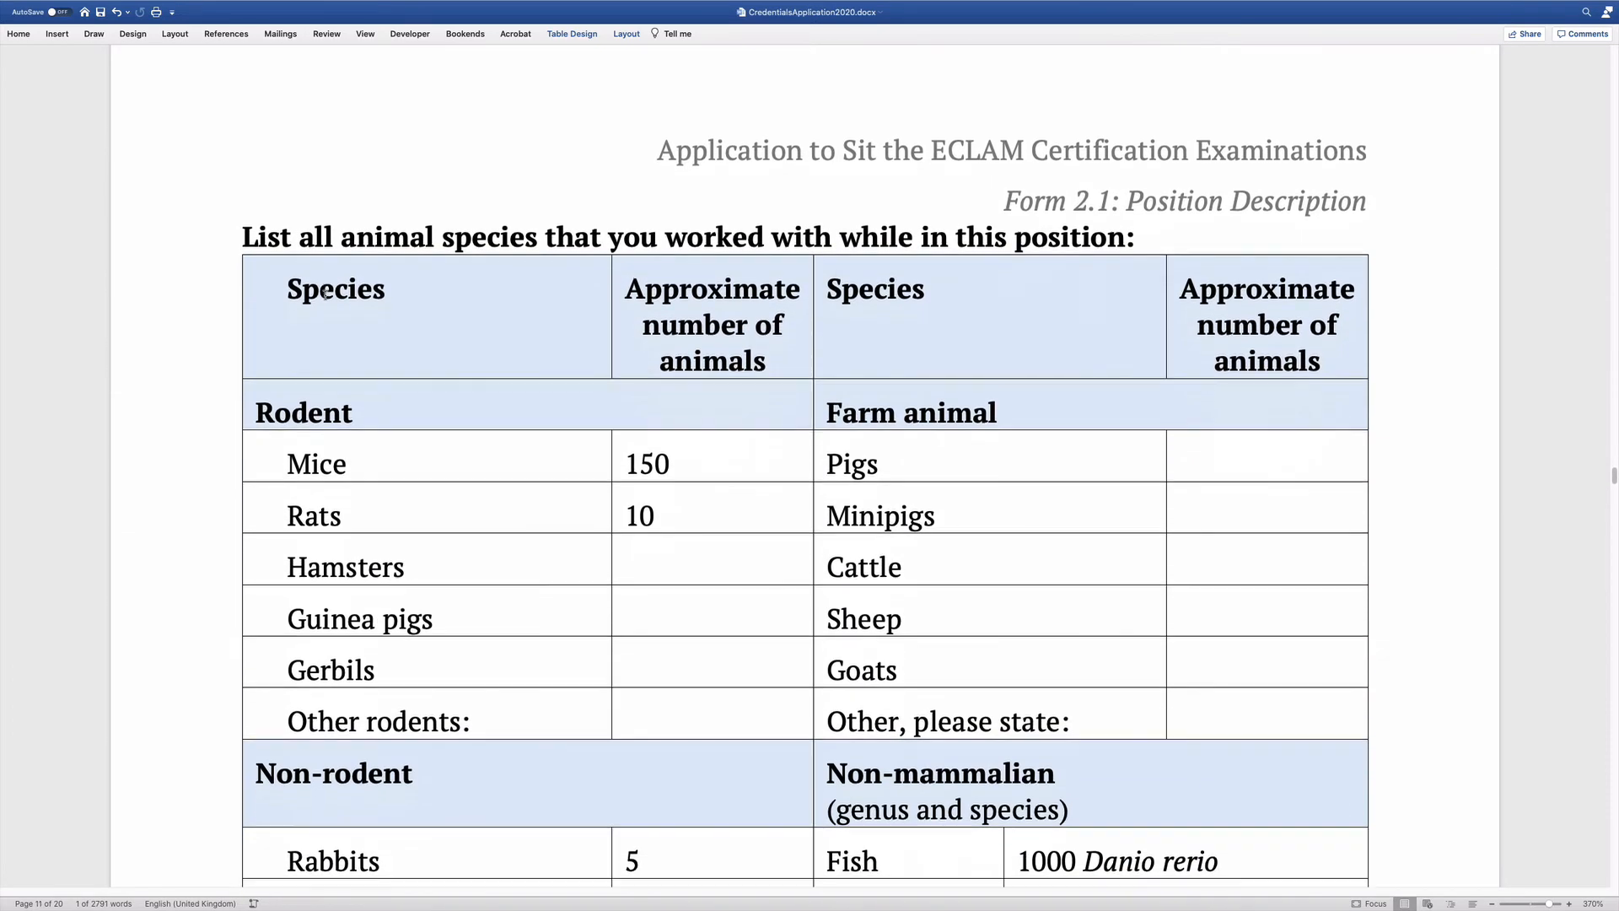